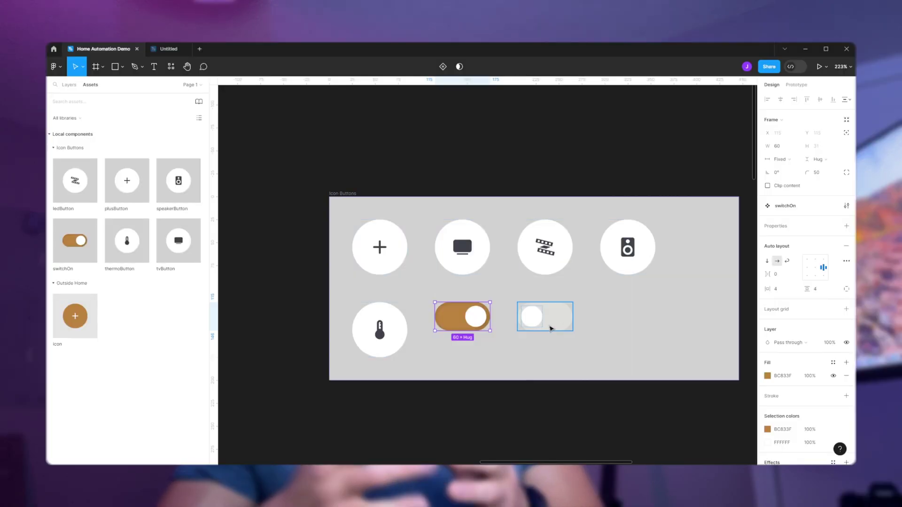
left_click(567, 316)
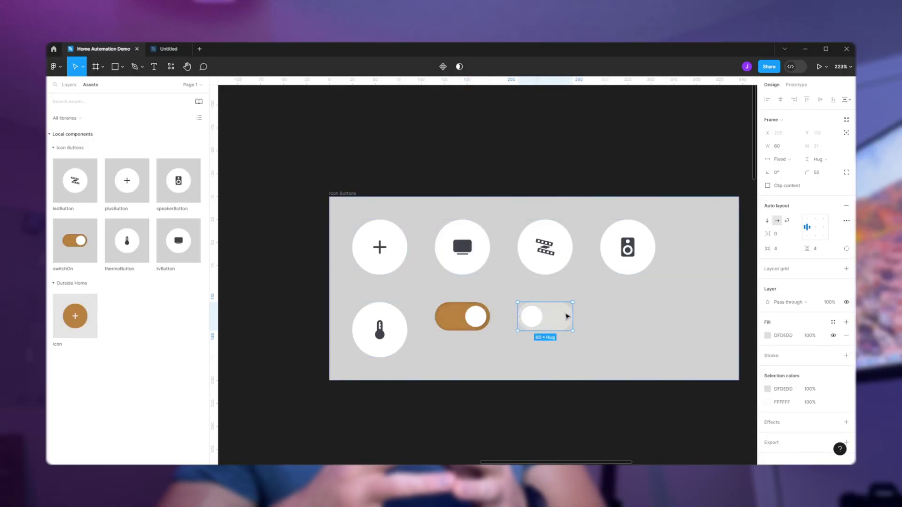
scroll(517, 301, "down", 2)
left_click(428, 280)
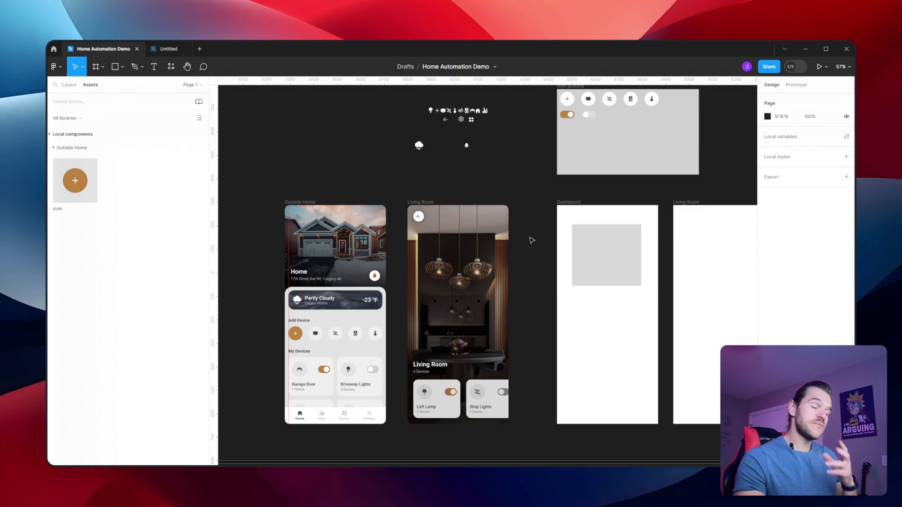
Examine the circular icon buttons and switches in the Icon Buttons frame alongside the Outside Home and Living Room screens.
scroll(515, 232, "right", 3)
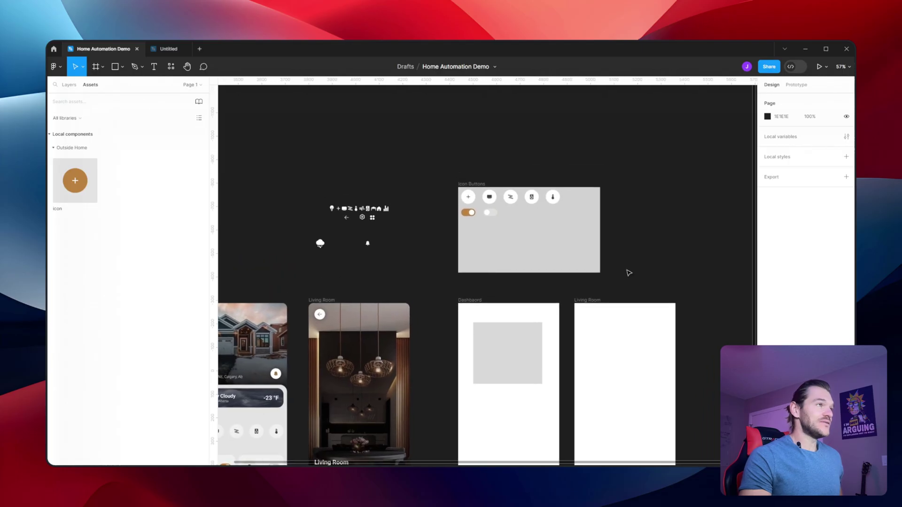
scroll(533, 170, "up", 5)
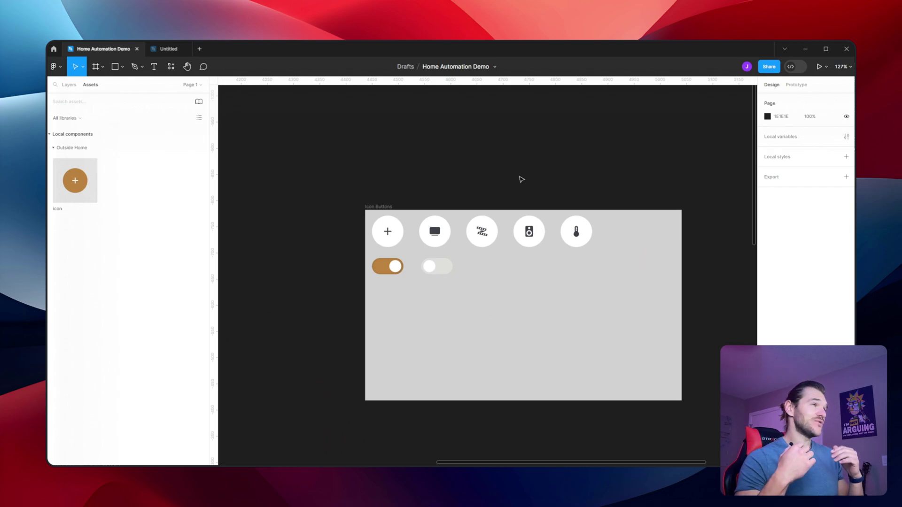
left_click(439, 269)
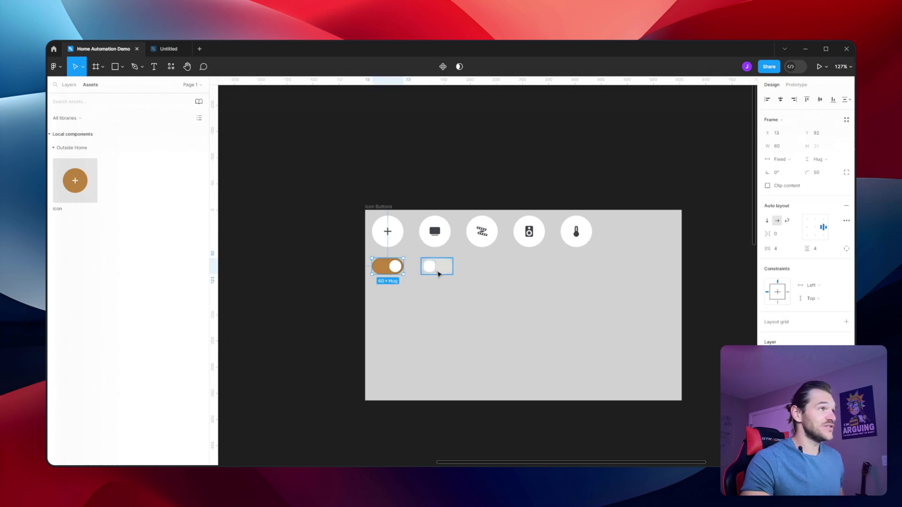
scroll(478, 358, "down", 5)
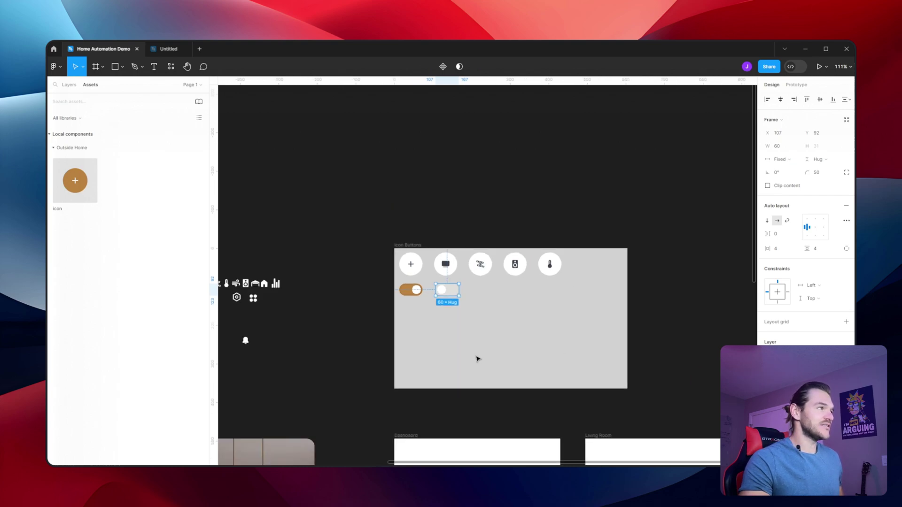
left_click_drag(412, 339, 533, 176)
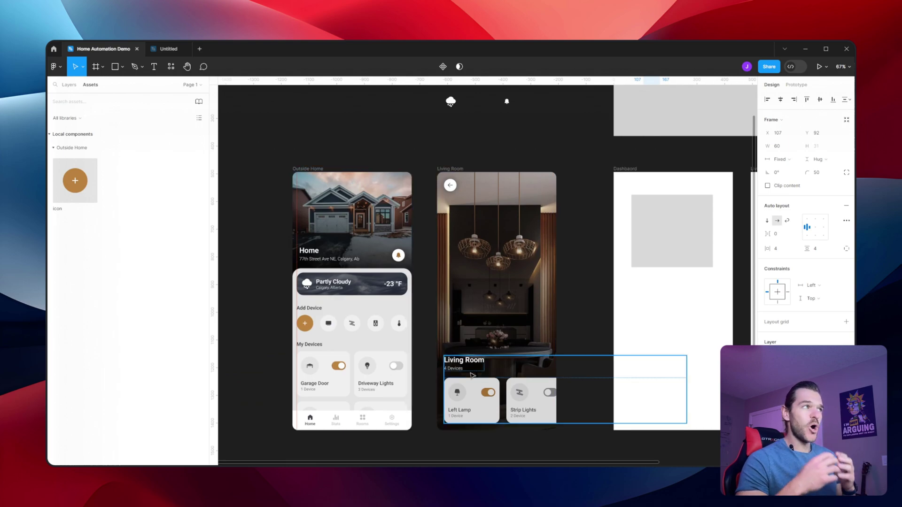
scroll(517, 329, "up", 2)
scroll(517, 329, "right", 1)
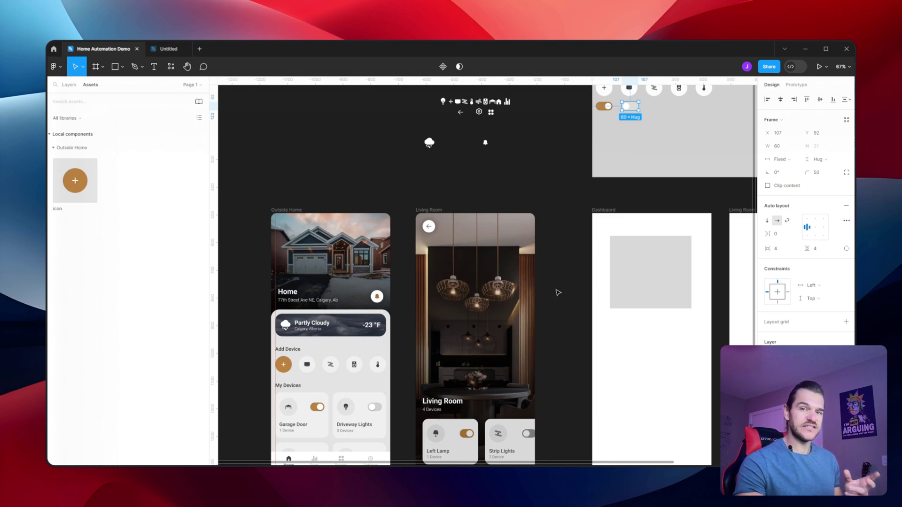
left_click_drag(560, 203, 334, 343)
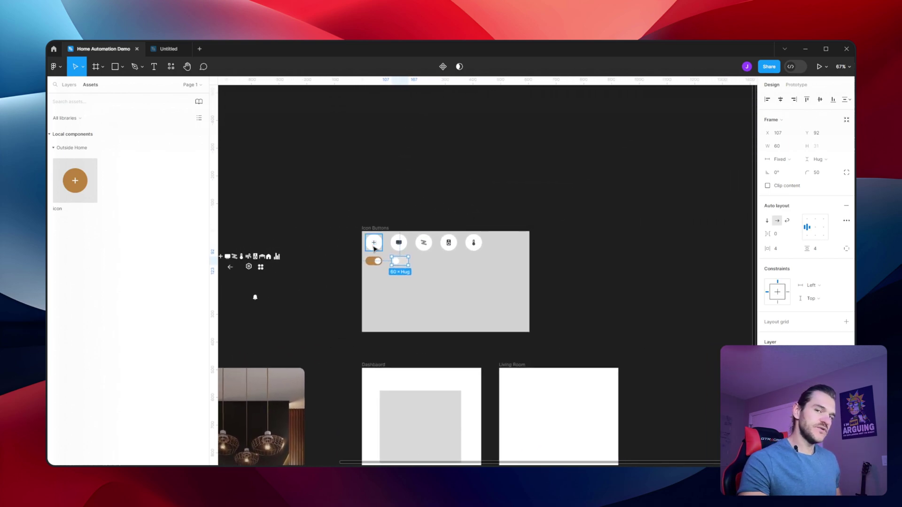
Apply auto layout to the Icon Buttons frame and set the vertical gap between its rows to 30.
scroll(376, 249, "up", 3, "ctrl")
scroll(375, 257, "up", 4, "ctrl")
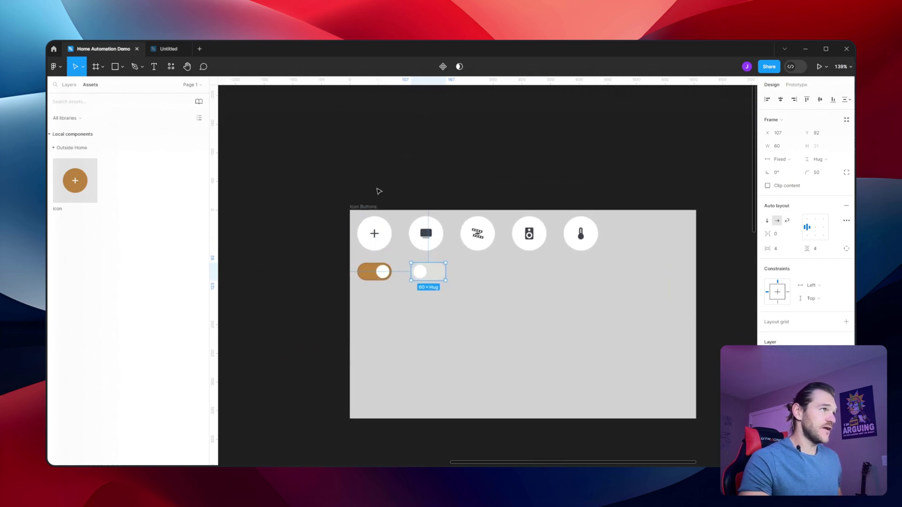
left_click(356, 207)
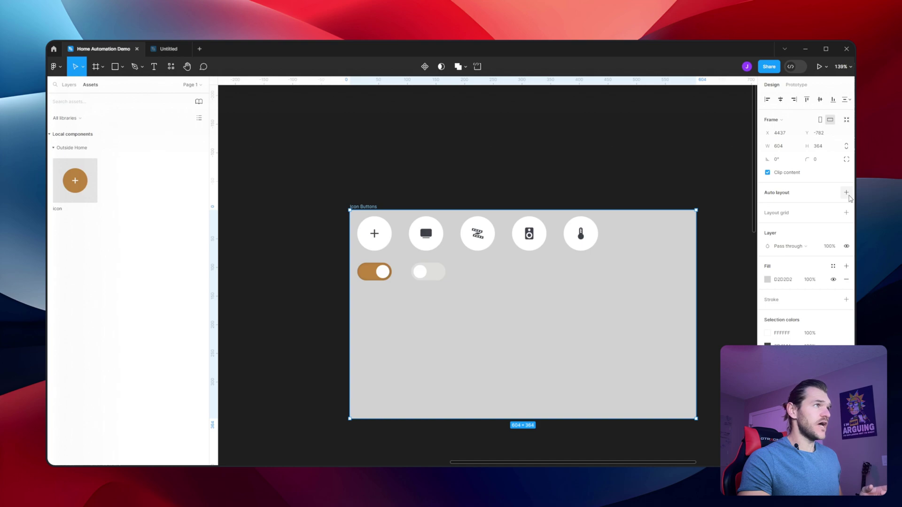
left_click(848, 195)
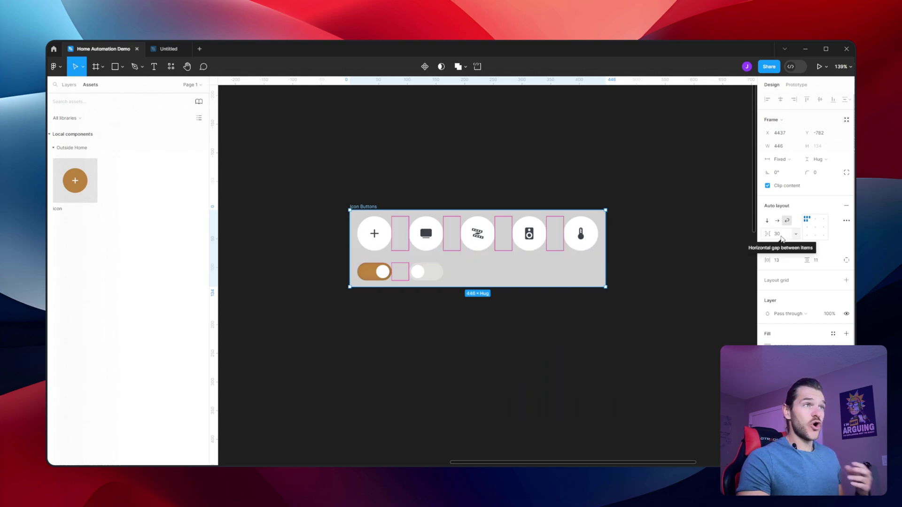
left_click(783, 248)
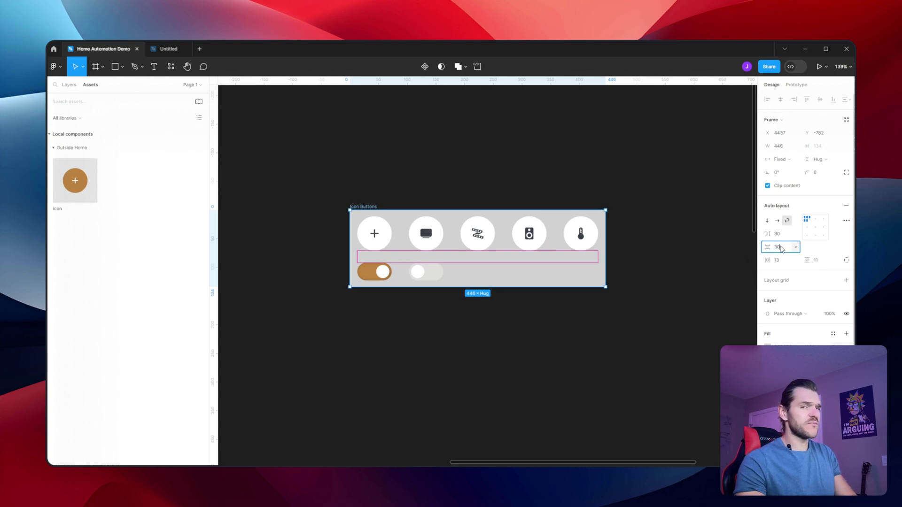
key("Return")
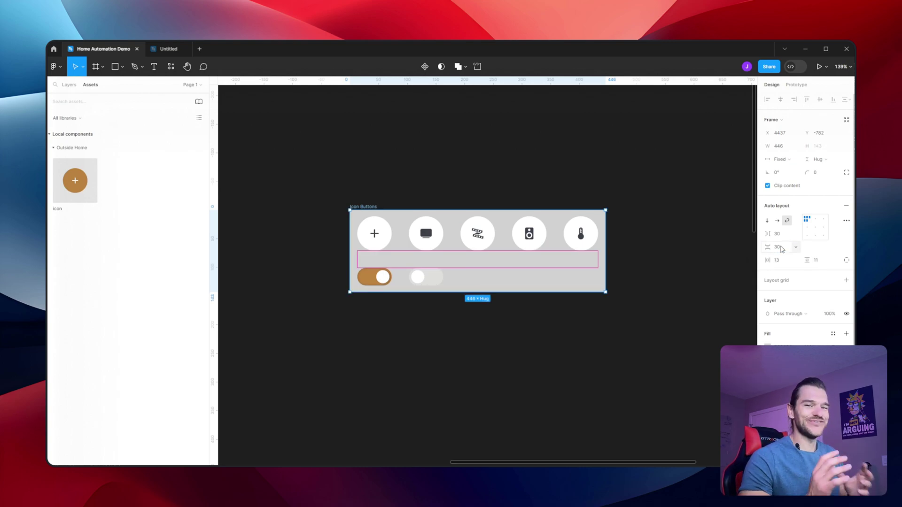
Set both the horizontal and vertical padding of the Icon Buttons frame to 25.
left_click(776, 260)
type("2")
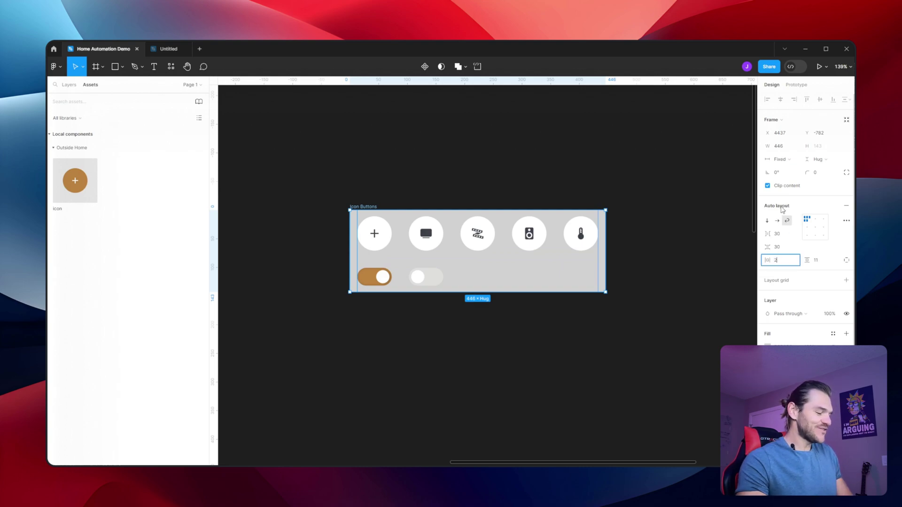
type("5")
key("Return")
left_click(819, 263)
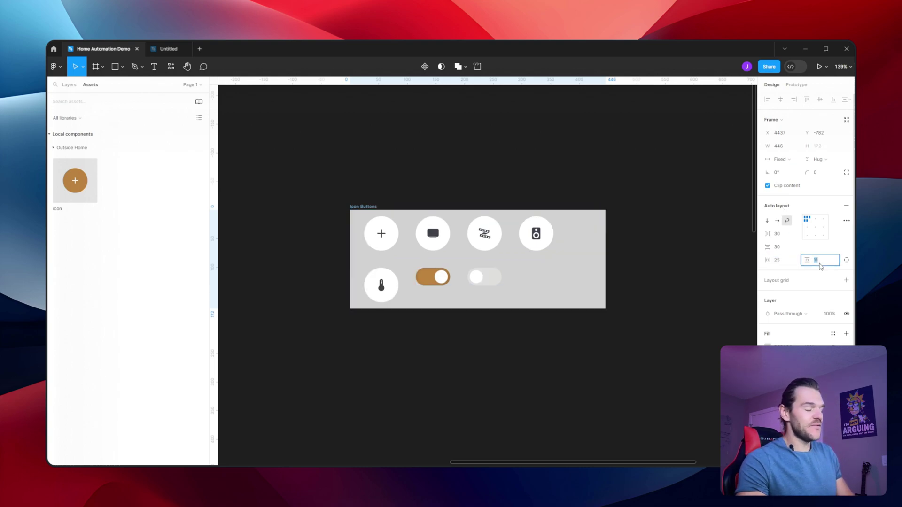
type("25")
key("Return")
left_click(499, 182)
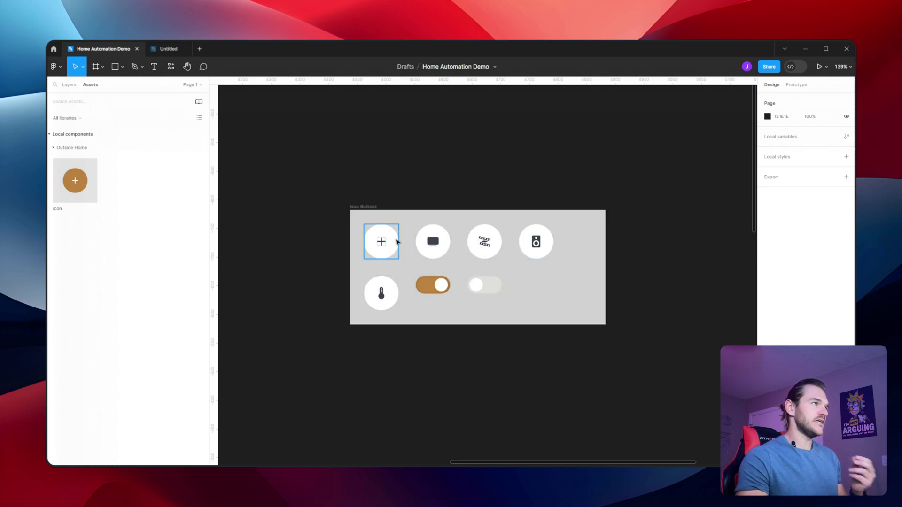
Rename the layer of the LED strip icon button in the Icon Buttons frame to ledButton.
scroll(378, 249, "up", 3)
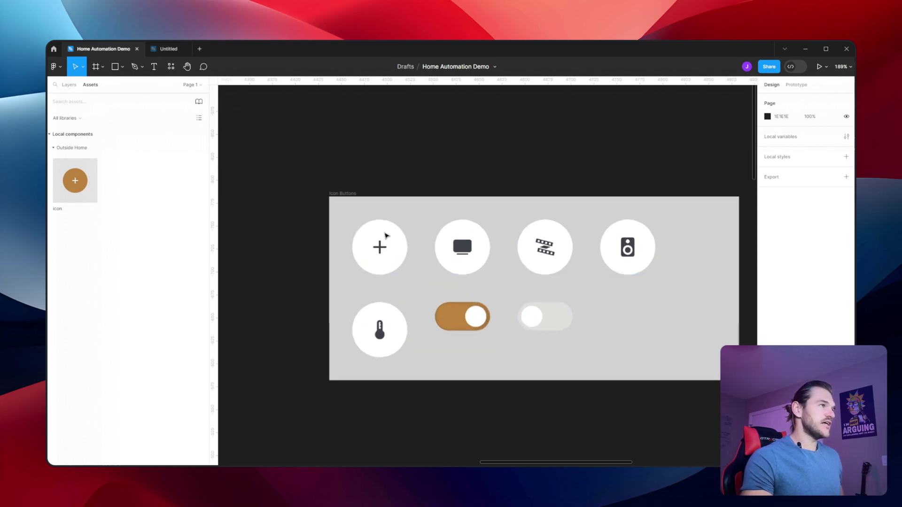
left_click(376, 251)
left_click(70, 84)
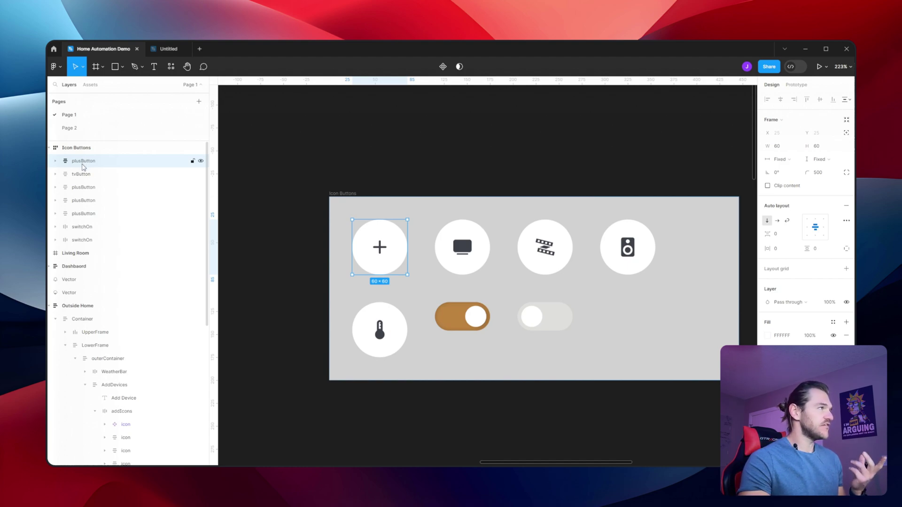
left_click(114, 177)
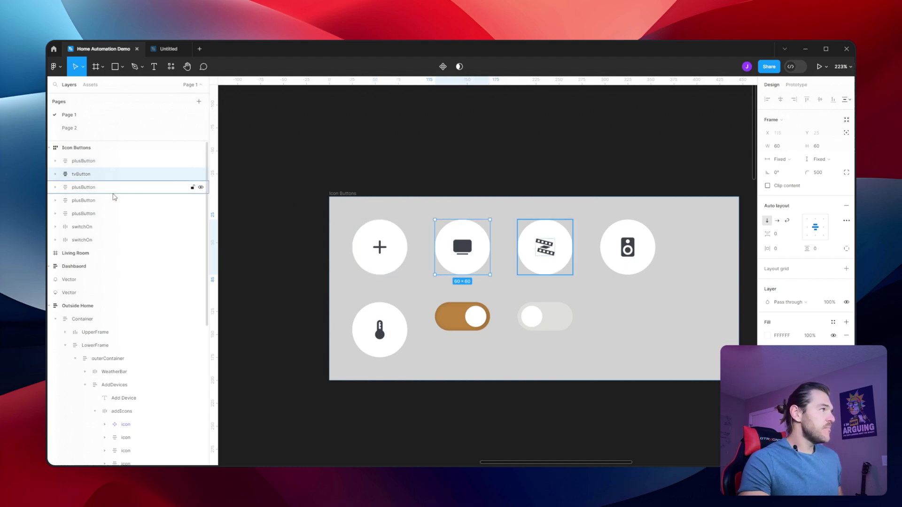
left_click(113, 188)
double_click(84, 187)
left_click_drag(81, 187, 72, 191)
type("led")
key("Return")
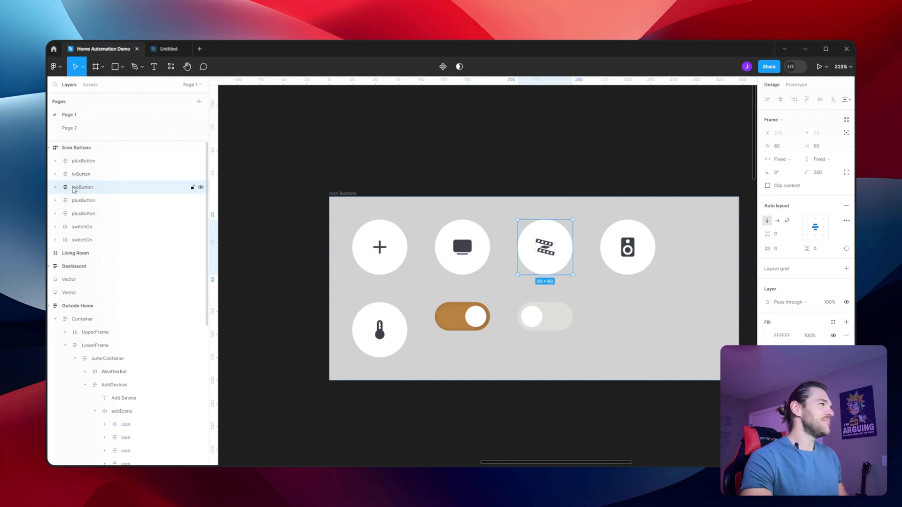
Rename the layer of the speaker icon button to speakerButton.
left_click(635, 271)
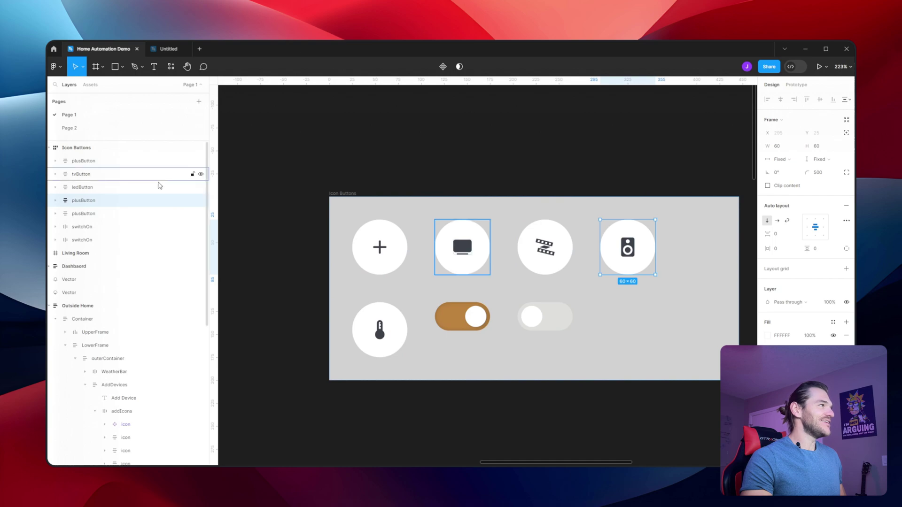
double_click(84, 200)
left_click_drag(81, 201, 71, 204)
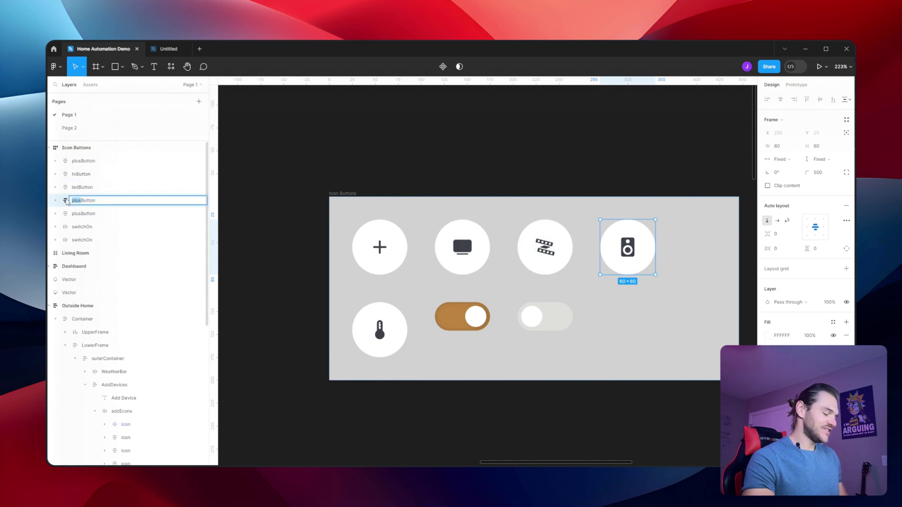
type("speaker")
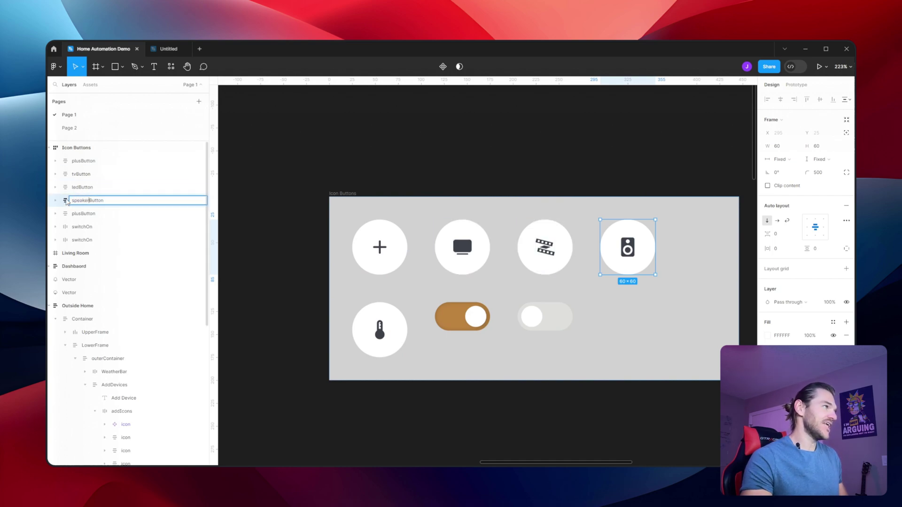
Rename the layer of the thermometer icon button to thermoButton.
left_click(103, 220)
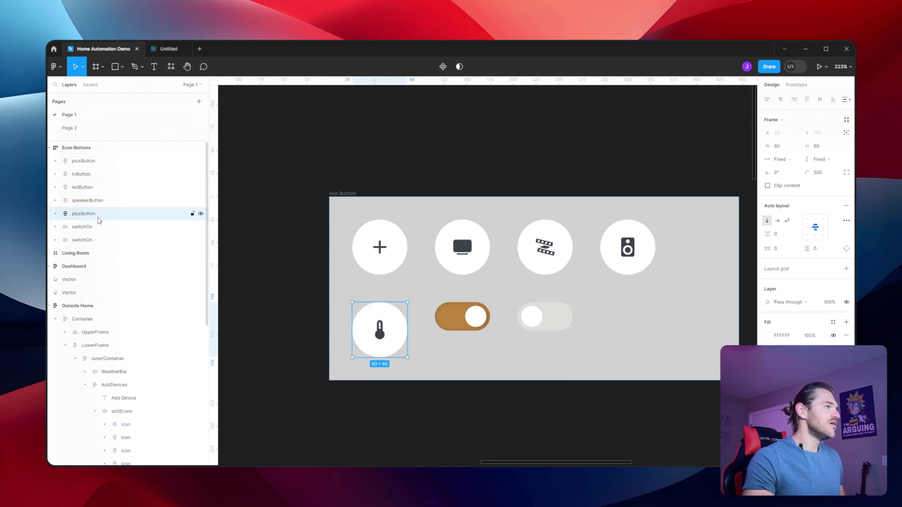
double_click(72, 218)
left_click_drag(83, 214, 72, 214)
type("the")
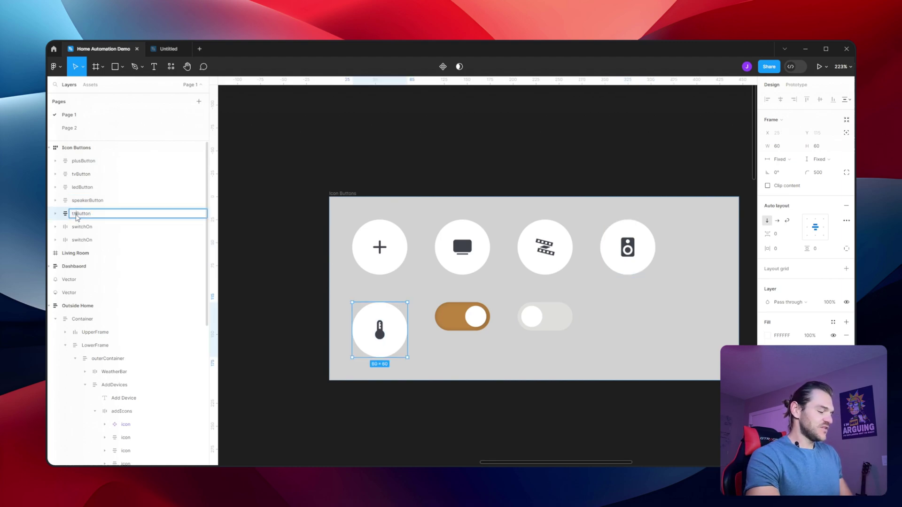
type("rmo")
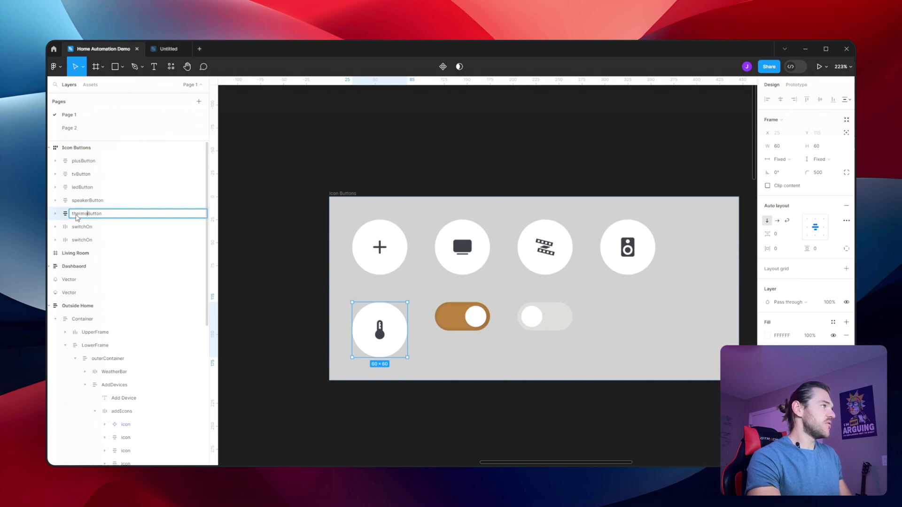
key("Return")
left_click(258, 244)
Create a component from plusButton and expand the Icon Buttons group in the local component assets.
left_click(106, 238)
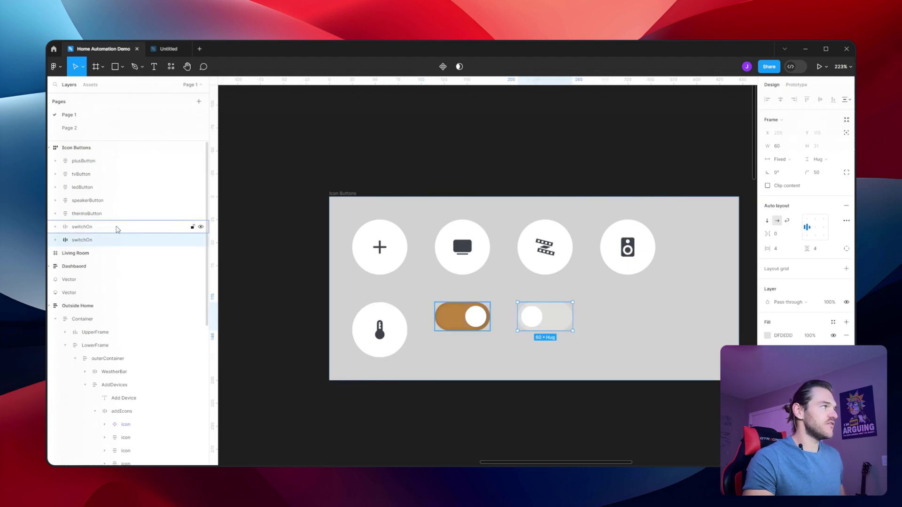
left_click(113, 227)
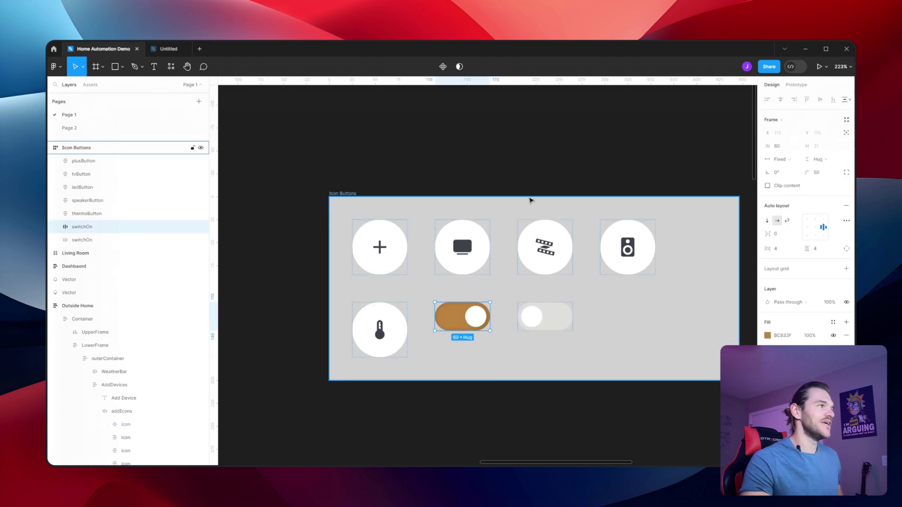
left_click(381, 253)
right_click(383, 253)
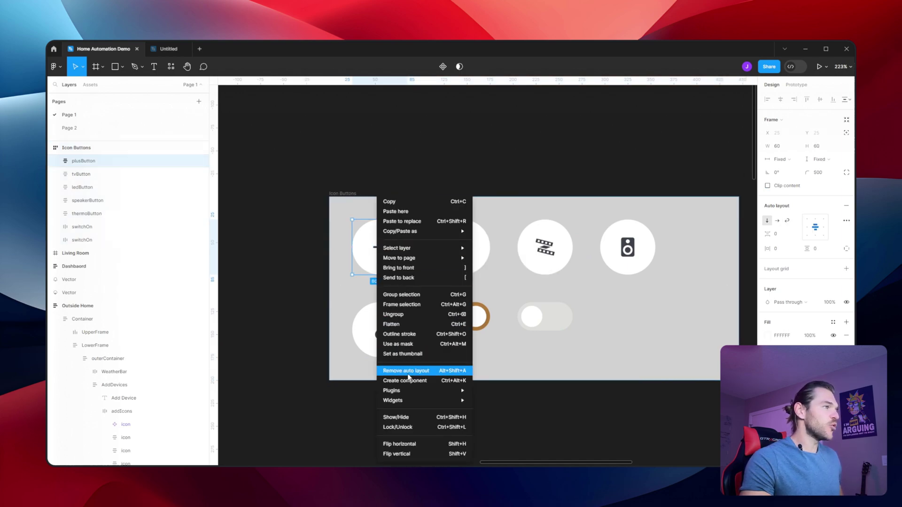
left_click(405, 380)
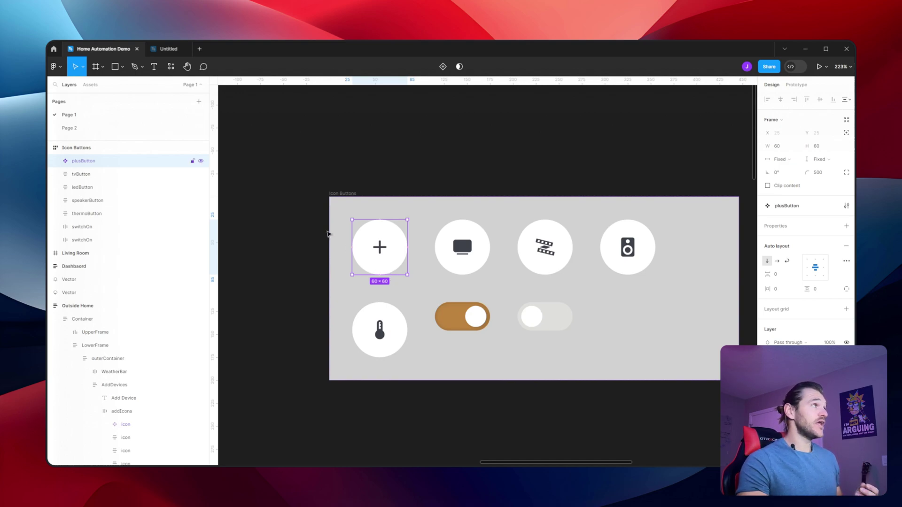
left_click(83, 85)
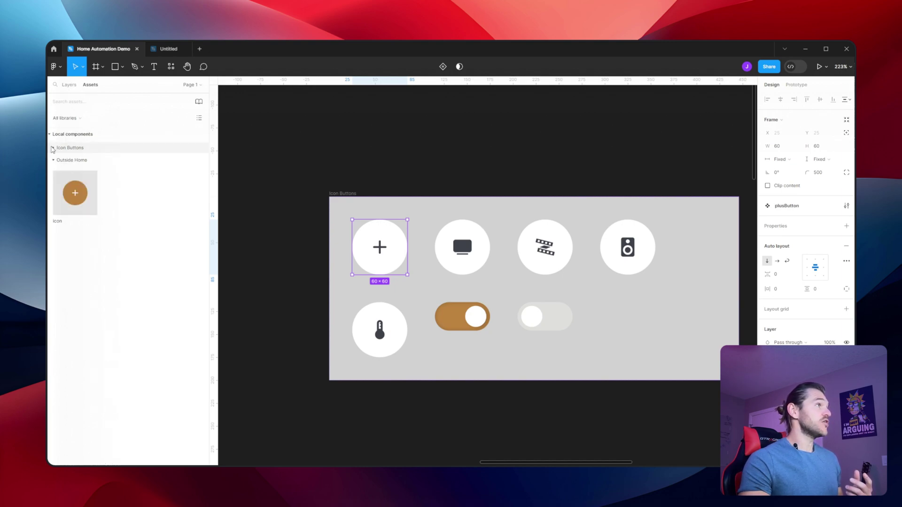
left_click(55, 148)
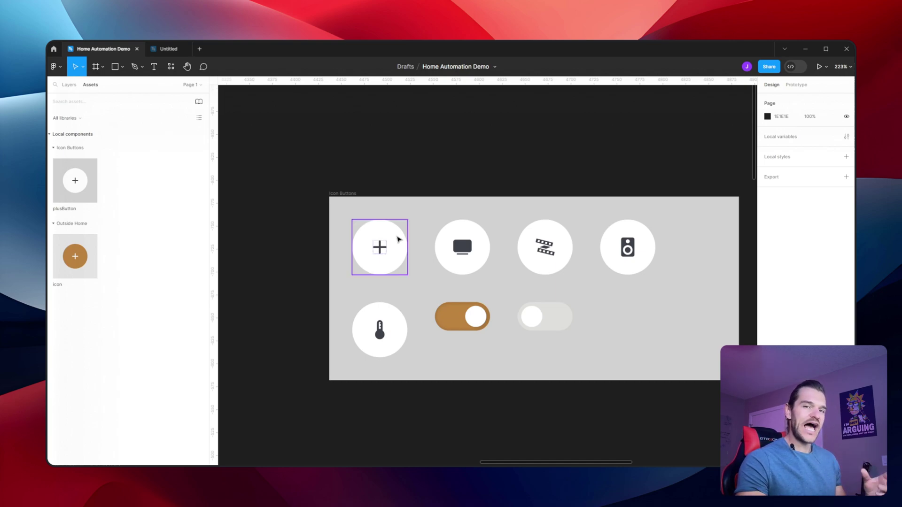
Create a component from the whole Icon Buttons frame.
left_click(462, 247)
right_click(470, 254)
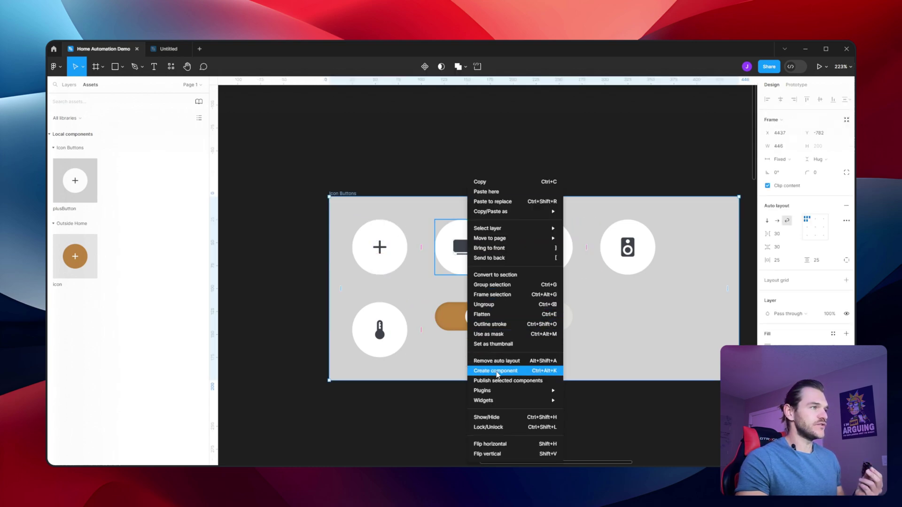
left_click(541, 372)
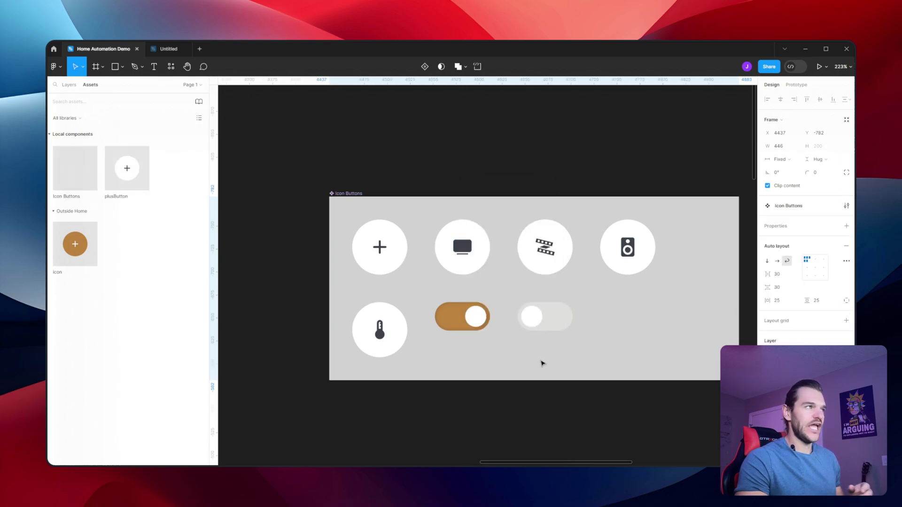
Create separate components from the tvButton and ledButton icon buttons.
right_click(470, 246)
left_click(504, 382)
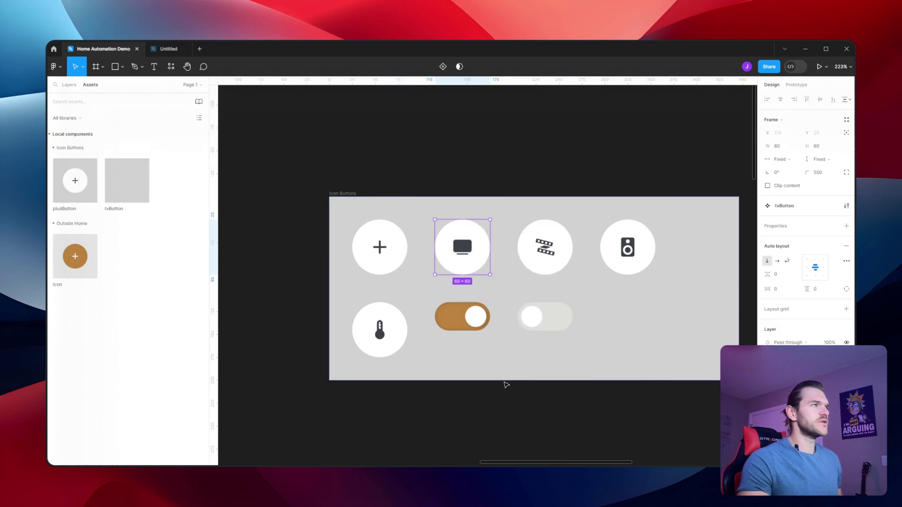
left_click(545, 240)
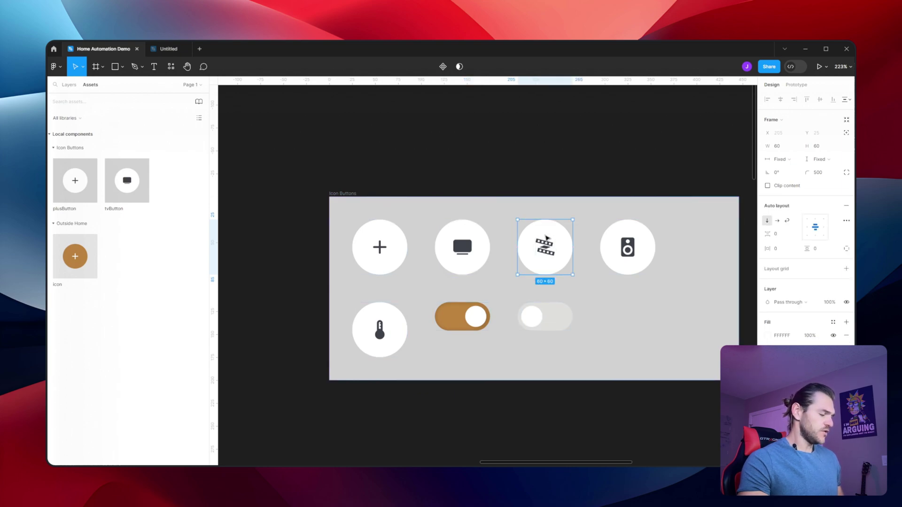
key("ctrl+alt+k")
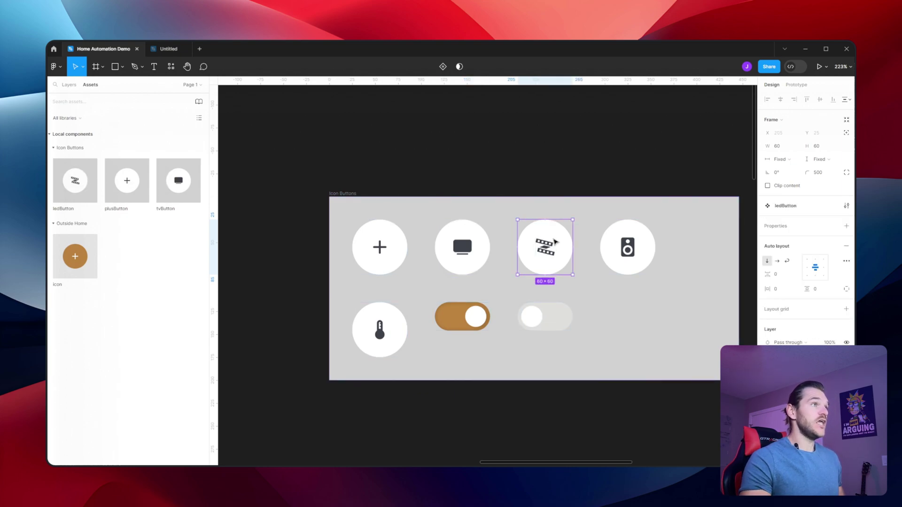
Create separate components from the speakerButton and thermoButton icon buttons.
left_click(637, 256)
key("ctrl+alt+k")
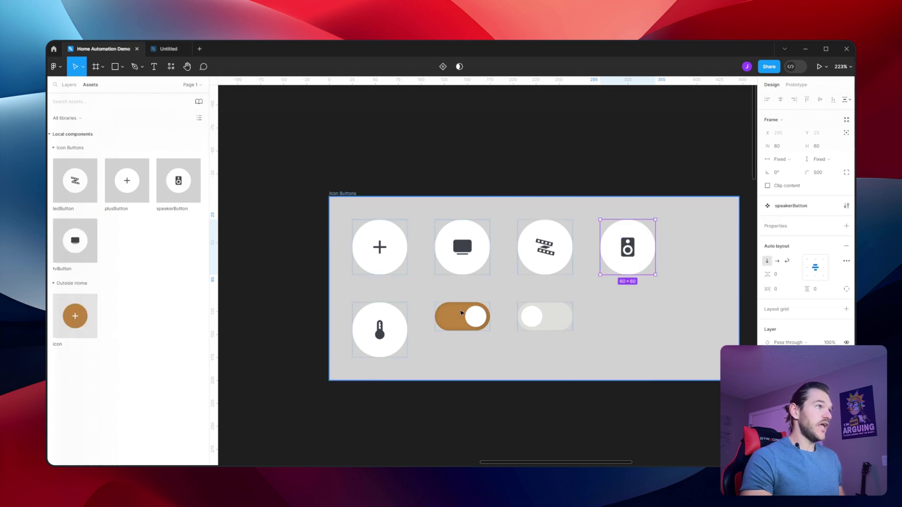
left_click(404, 313)
key("ctrl+alt+k")
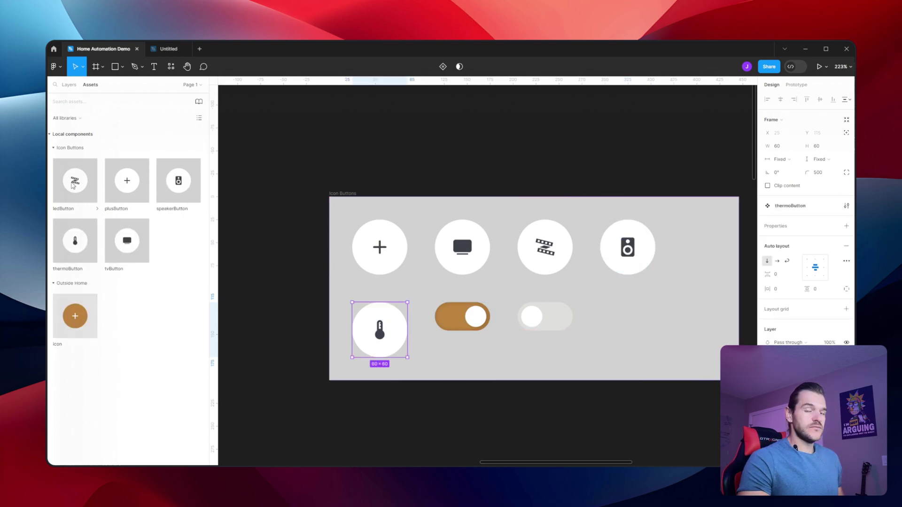
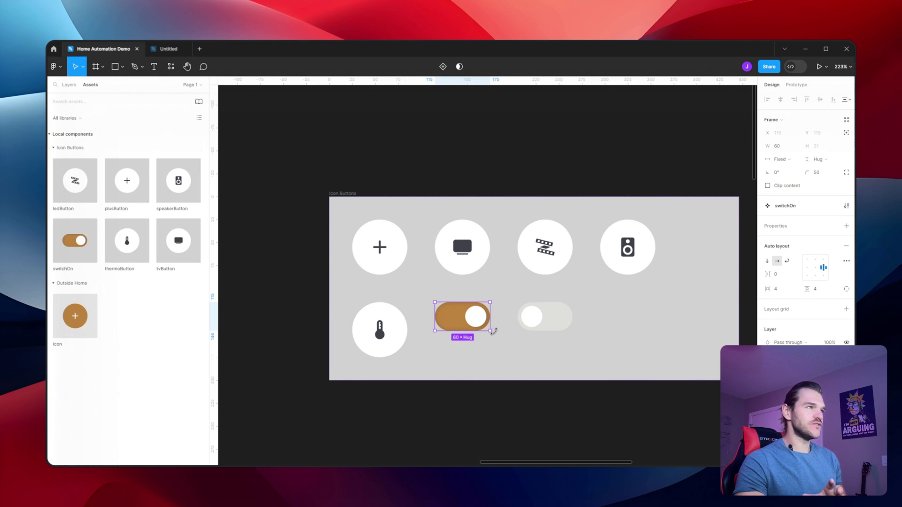
Add a variant property to the orange switchOn component in the Icon Buttons frame.
left_click(551, 329)
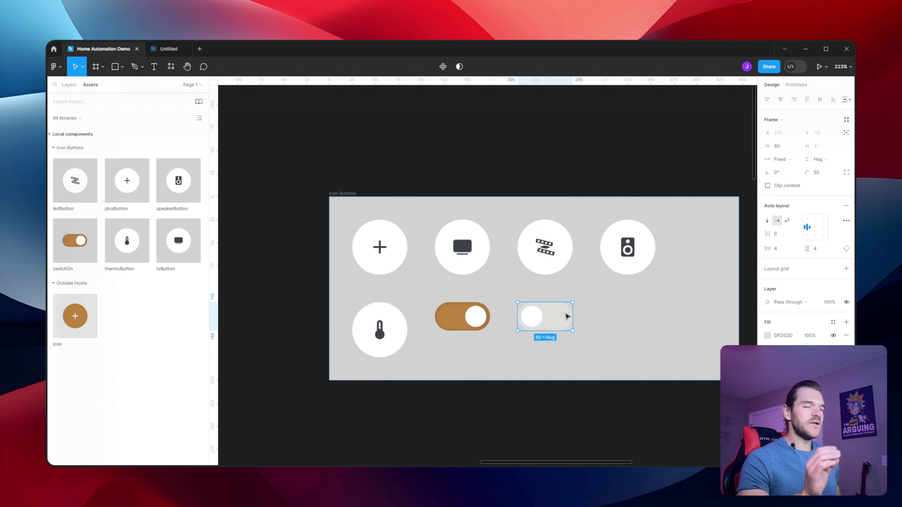
scroll(489, 408, "down", 2)
scroll(489, 409, "right", 1)
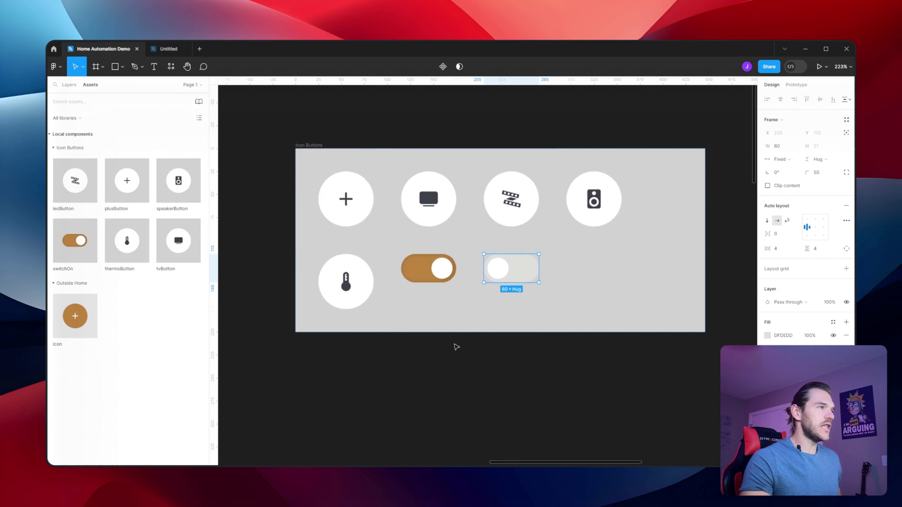
key("Escape")
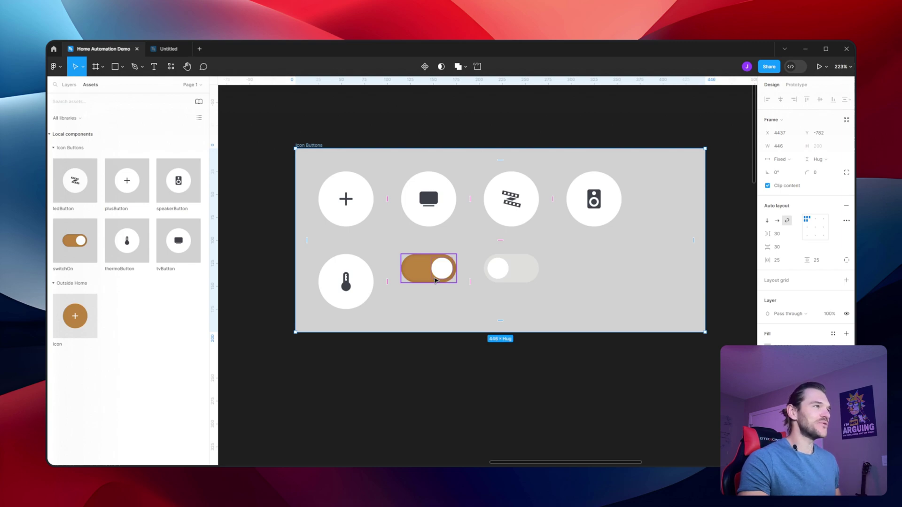
left_click(441, 282)
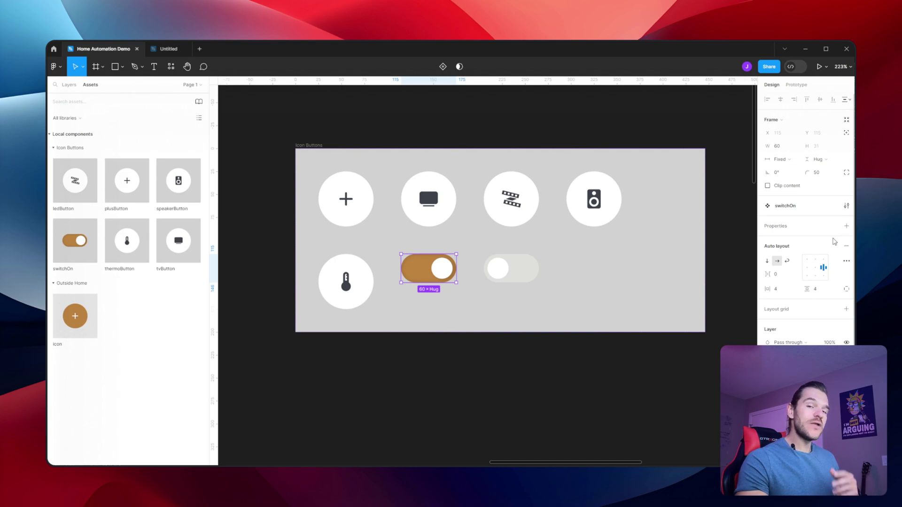
left_click(847, 227)
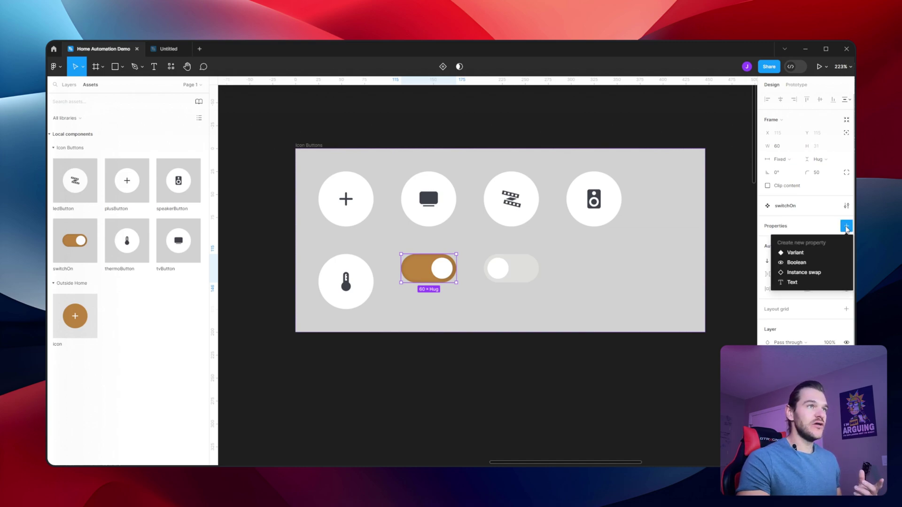
left_click(808, 254)
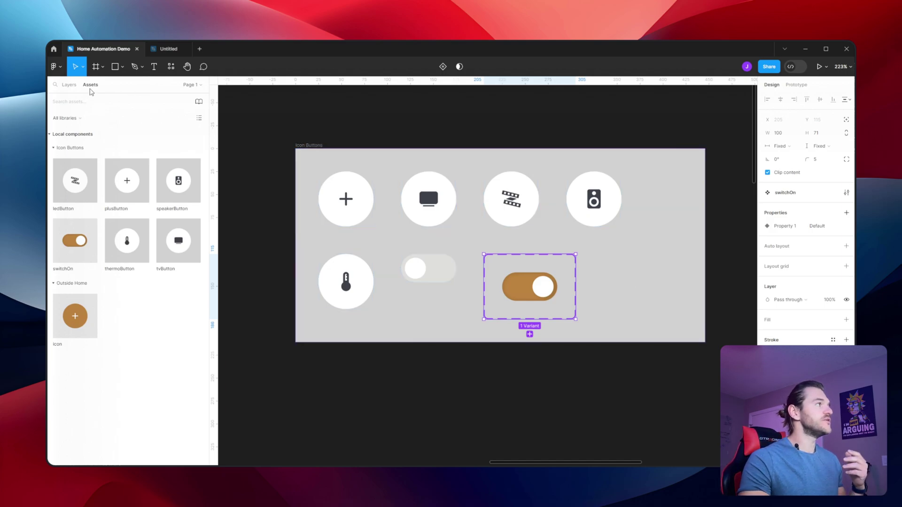
Expand the switchOn component set in the layer list and rename the grey switch's layer to switchOff.
left_click(70, 84)
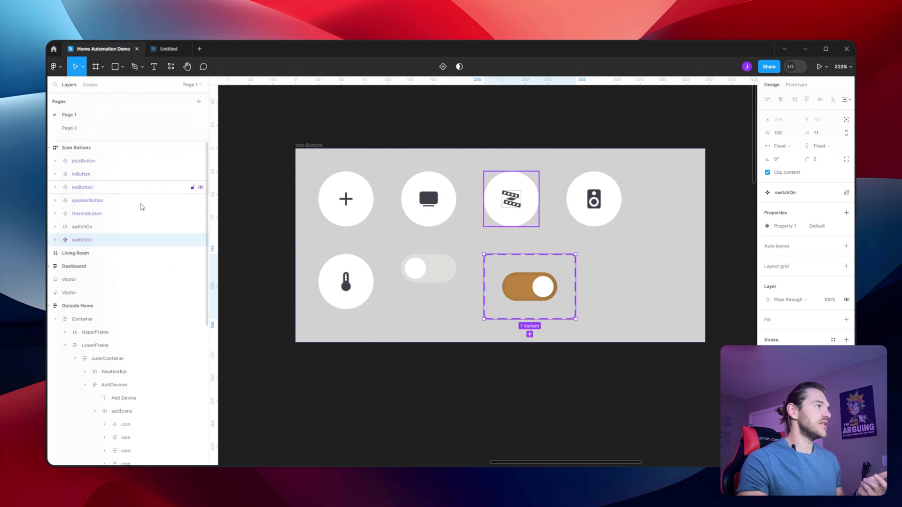
left_click(56, 240)
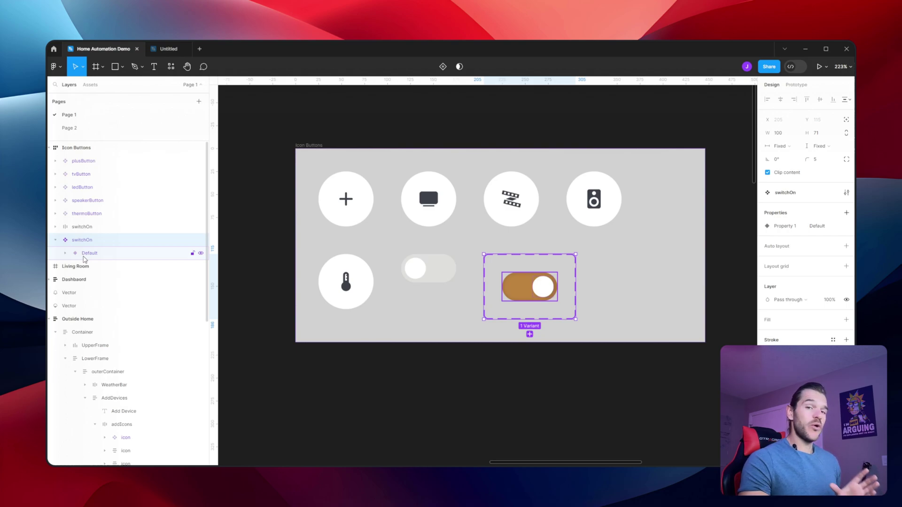
left_click(437, 270)
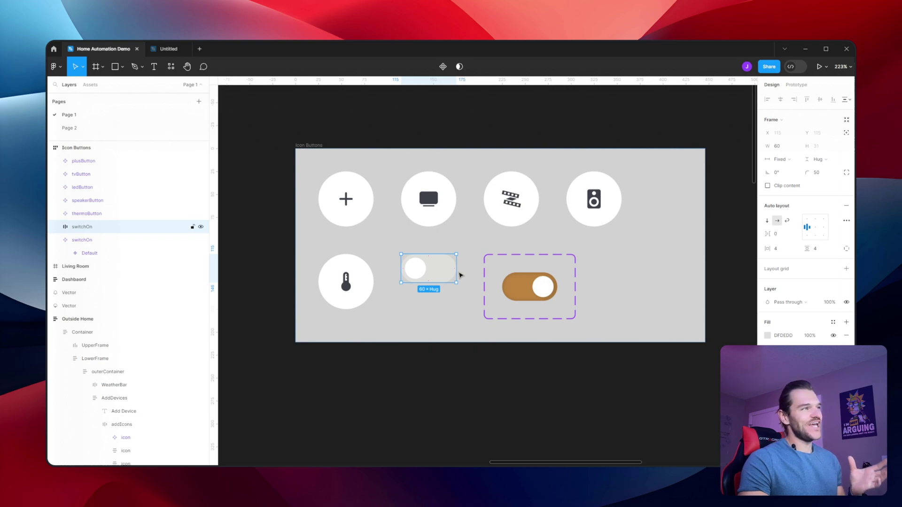
left_click(515, 295)
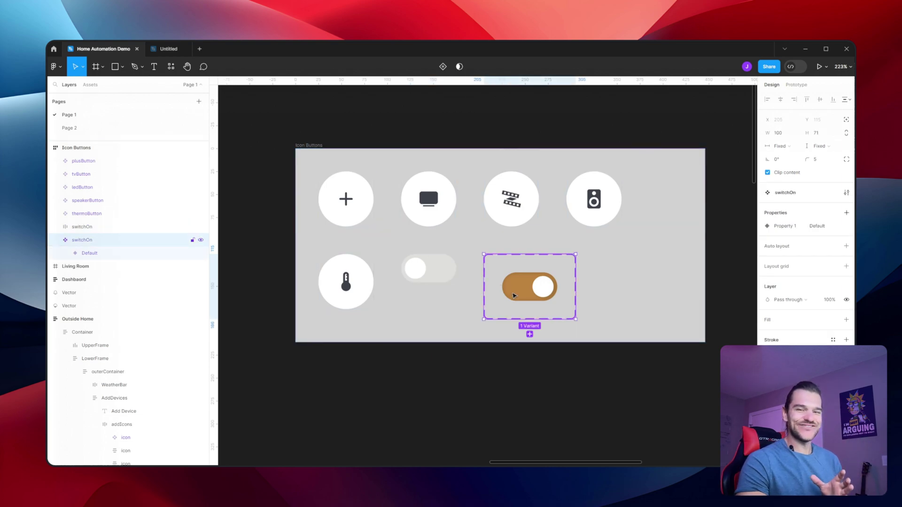
left_click(435, 269)
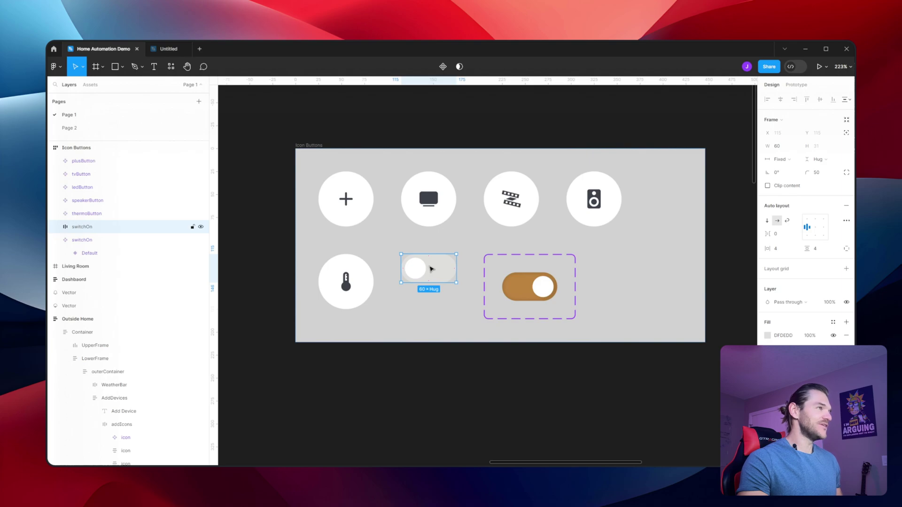
double_click(135, 227)
type("switchOff")
key("Return")
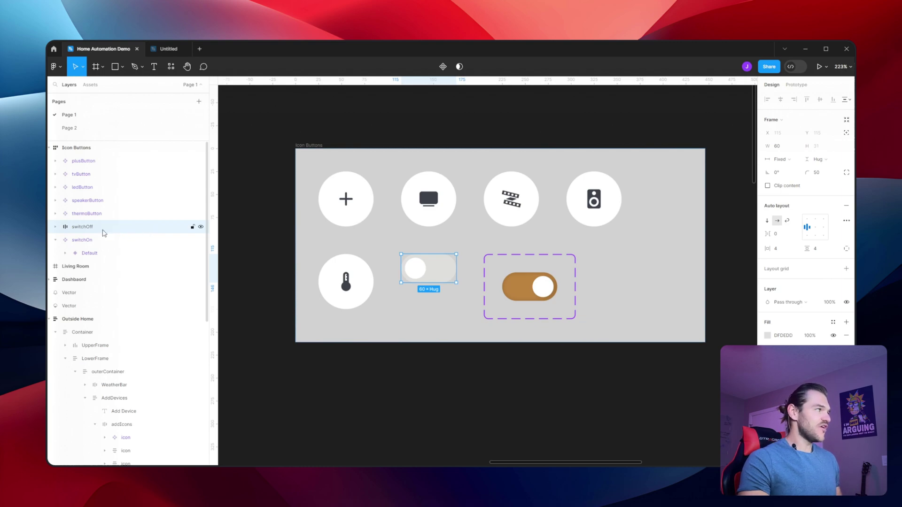
Create a component from switchOff and nest it in the switchOn component set as a variant.
right_click(444, 280)
left_click(467, 378)
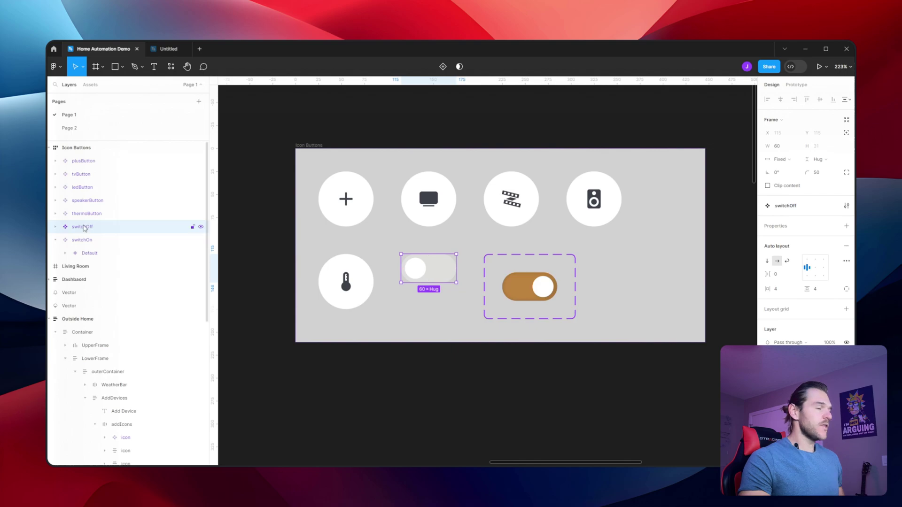
left_click_drag(85, 232, 94, 248)
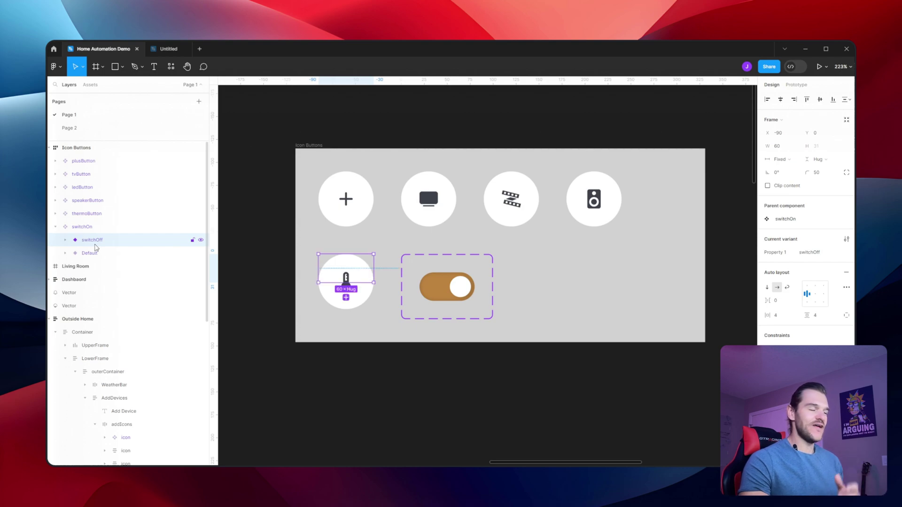
Give the Icon Buttons frame a fixed height of 500.
scroll(94, 248, "down", 1)
left_click(308, 147)
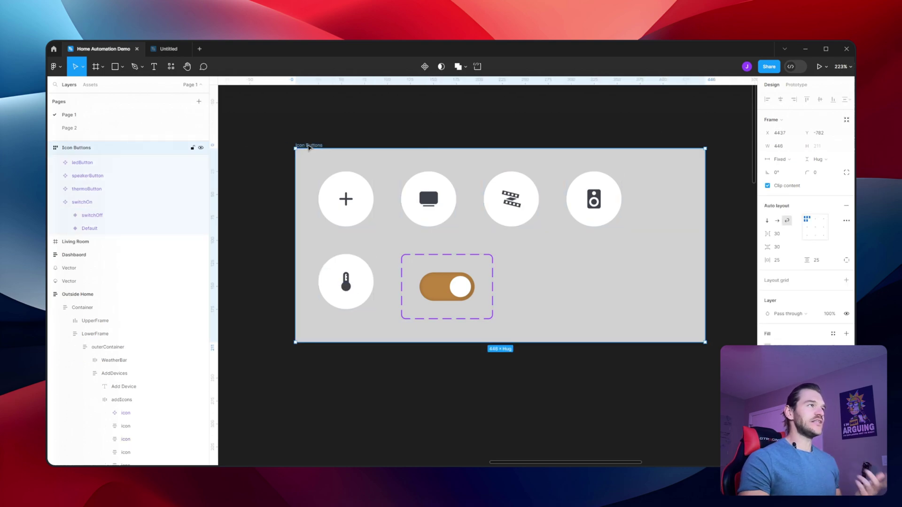
left_click(837, 161)
left_click(822, 147)
left_click(823, 146)
type("500")
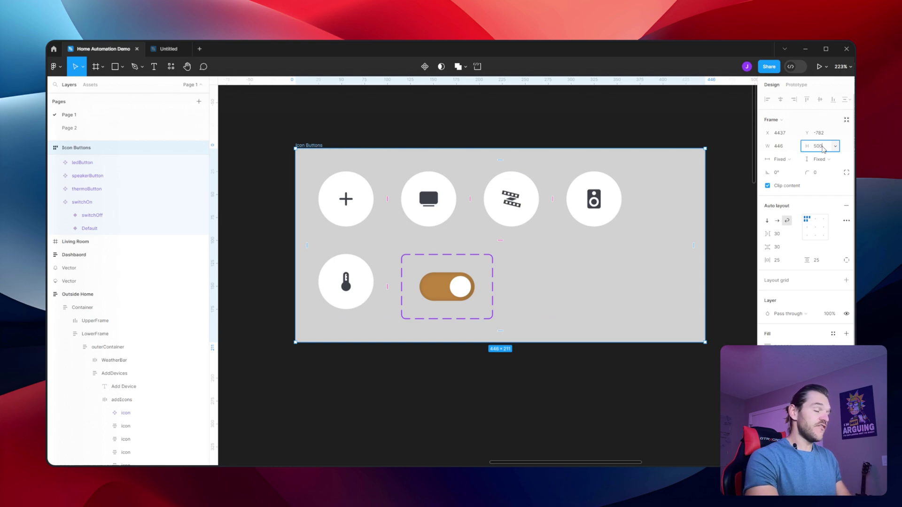
key("Return")
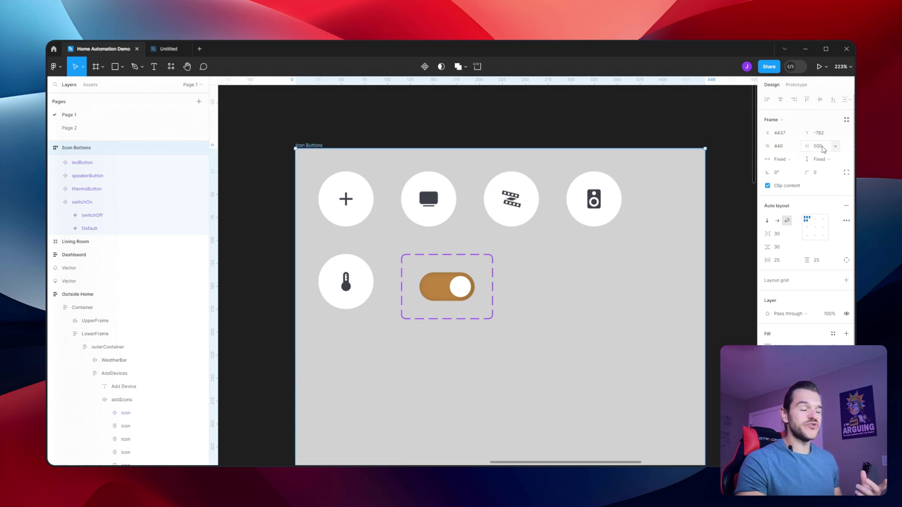
Move the switchOff variant directly below the orange Default variant in the switchOn component set.
left_click(92, 216)
left_click_drag(370, 261, 474, 311)
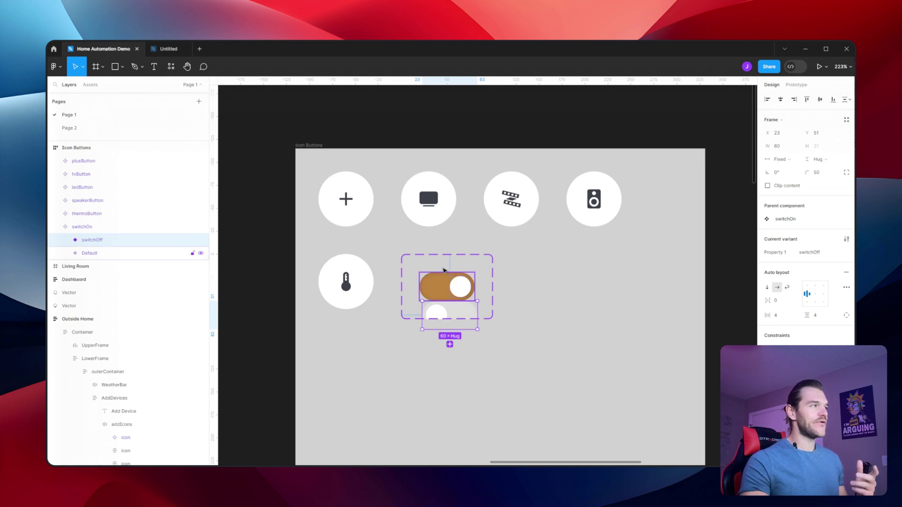
Check the name and values of the switchOn component set's variant property.
left_click(82, 227)
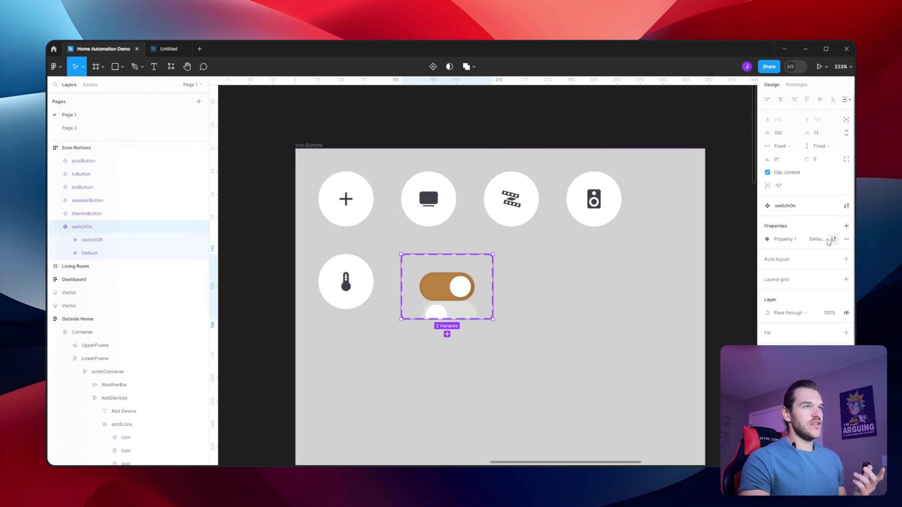
left_click(834, 240)
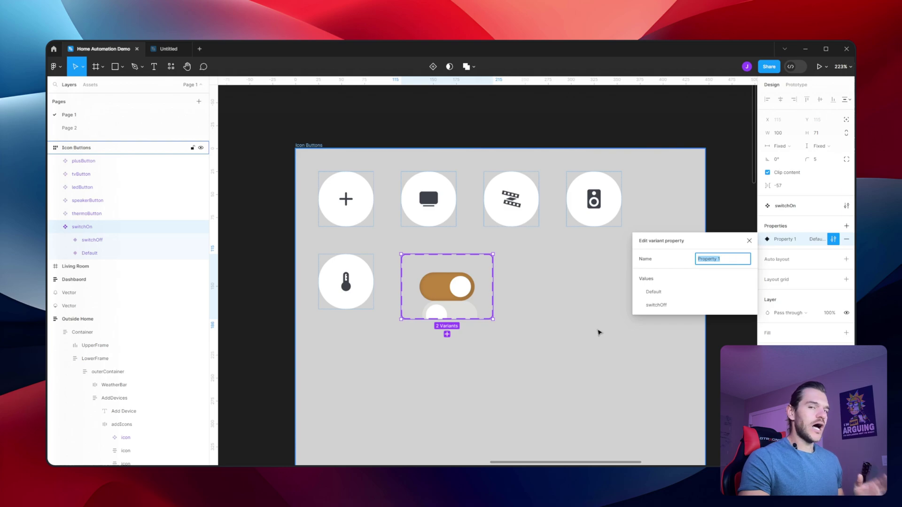
key("Escape")
Add vertical auto layout to the switchOn component set with a gap of 25 between the variants.
left_click(437, 258)
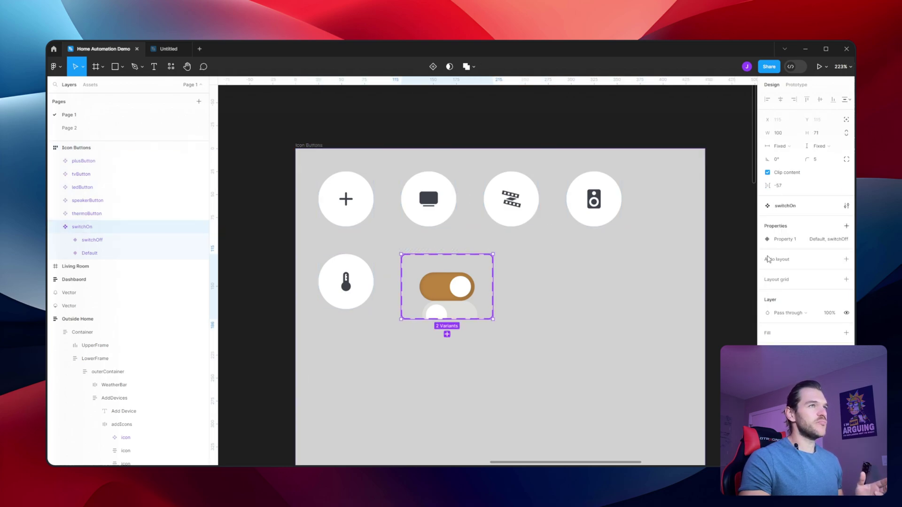
left_click(846, 259)
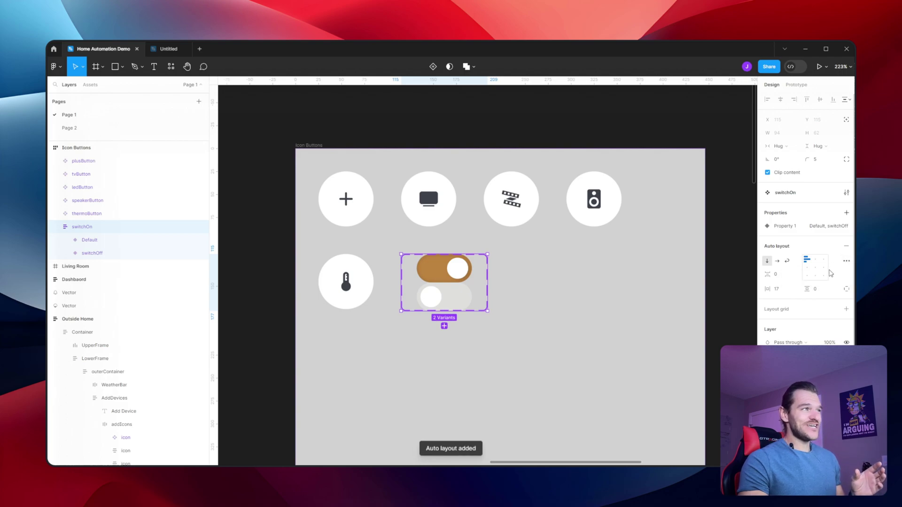
left_click(781, 276)
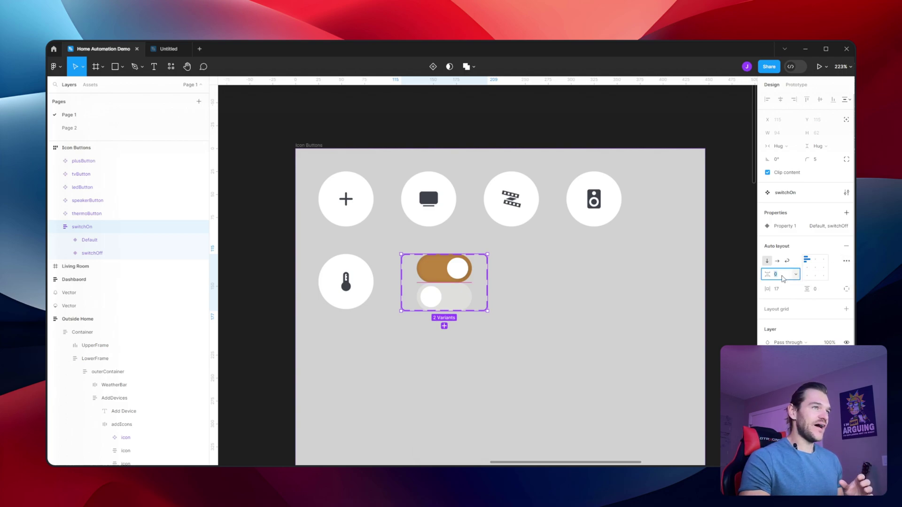
type("25")
key("Return")
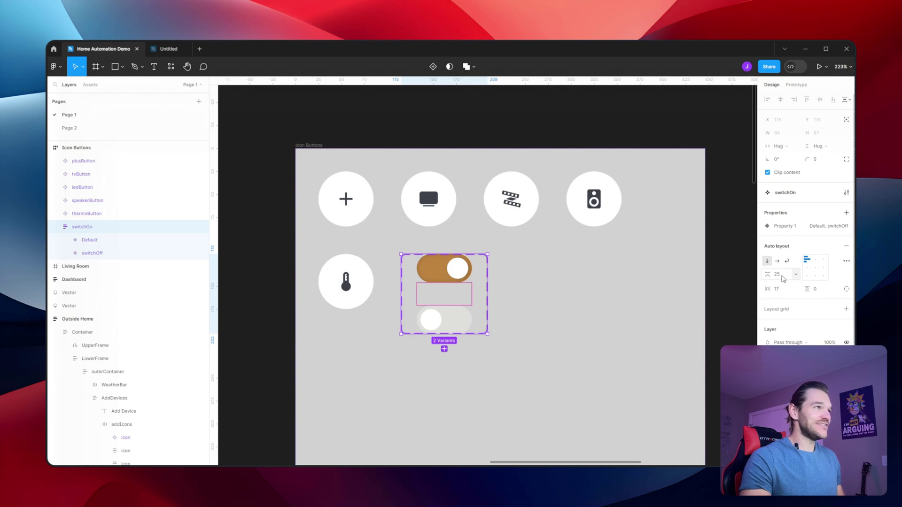
Set the switchOn component set's horizontal and vertical padding to 25.
left_click(786, 292)
type("25")
key("Tab")
type("25")
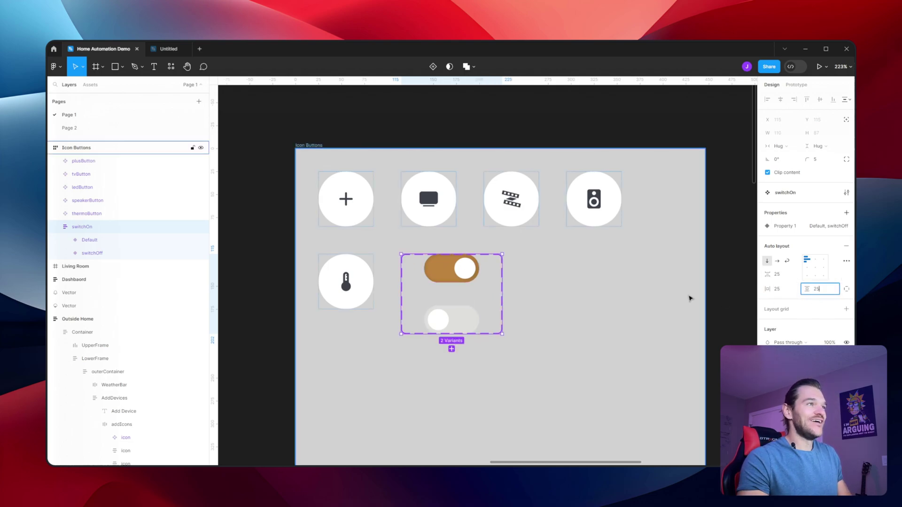
key("Return")
key("Escape")
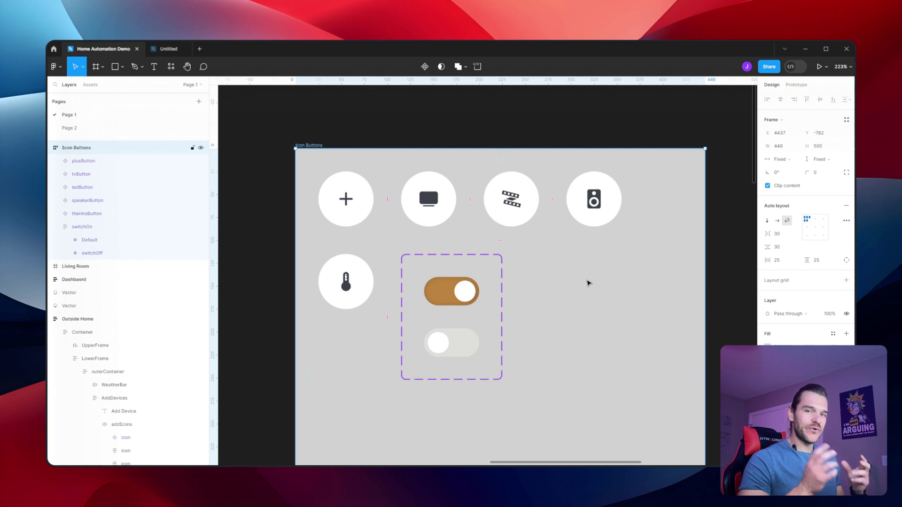
Check how many variants the switchOn component includes in the local component assets.
left_click(456, 287)
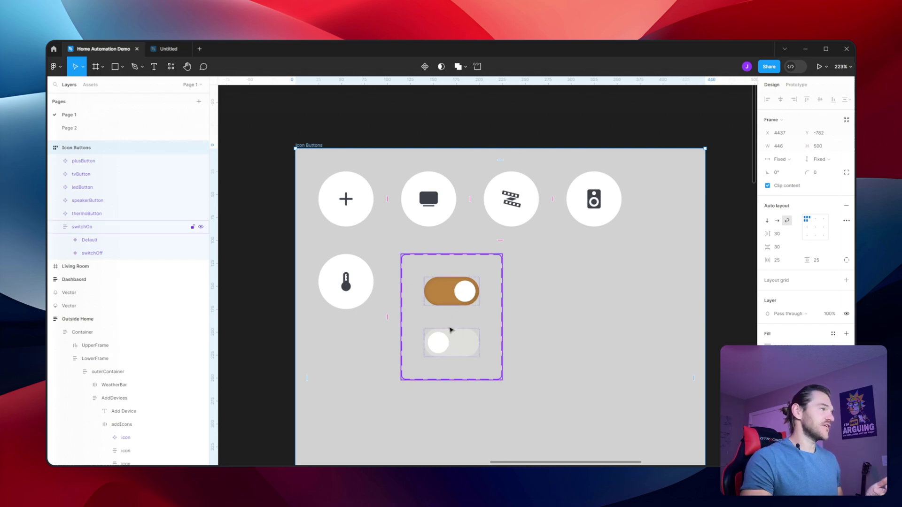
left_click(90, 85)
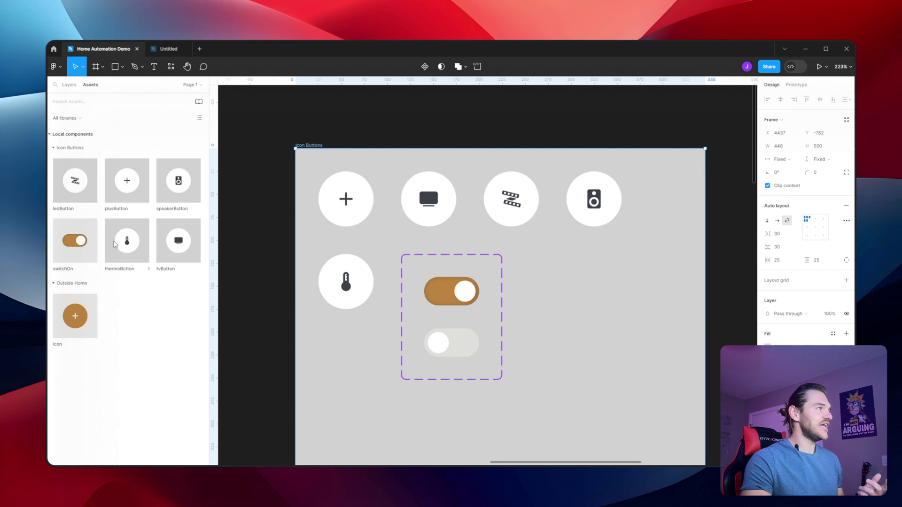
mouse_move(93, 225)
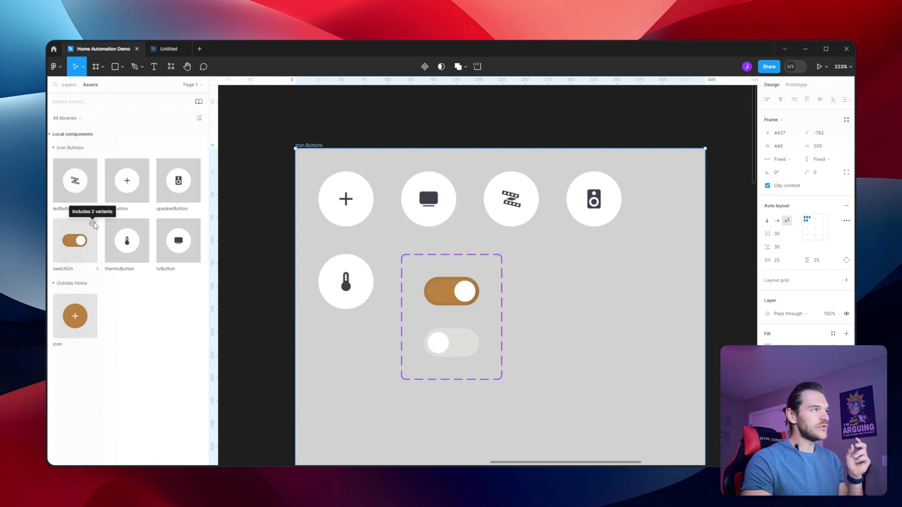
left_click(87, 249)
key("Escape")
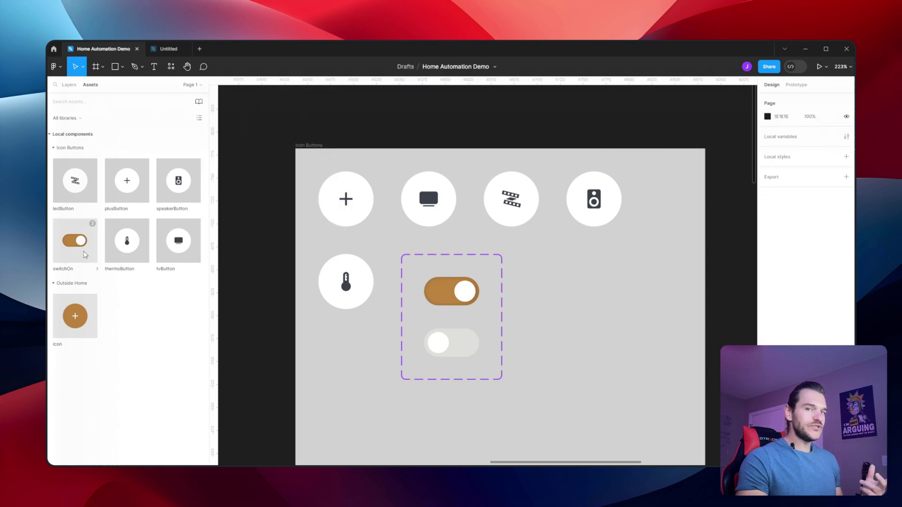
left_click(357, 341)
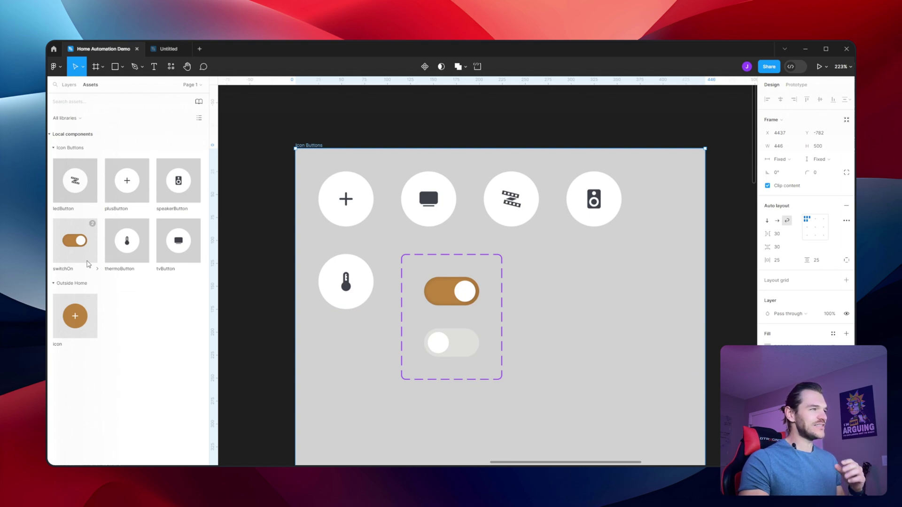
Rename the switchOn component set as switchOnOff and check it in the local component assets.
key("alt+1")
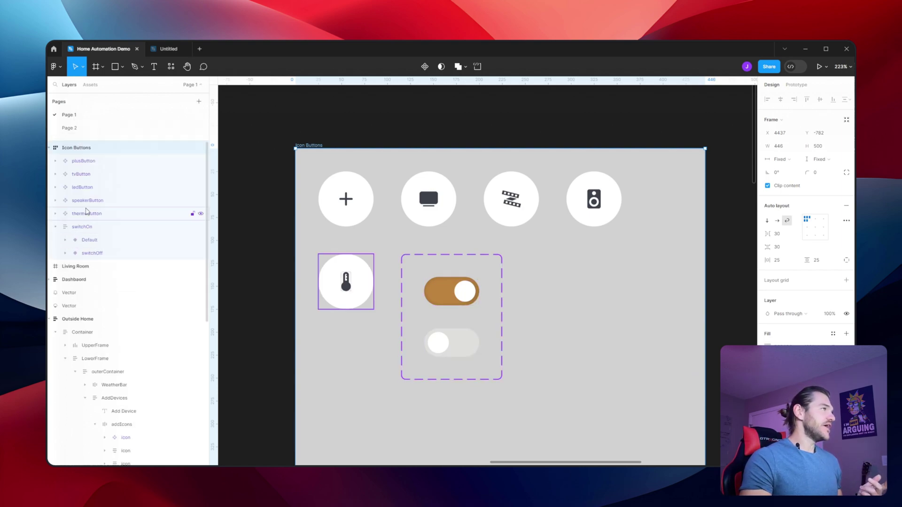
left_click(84, 229)
right_click(85, 229)
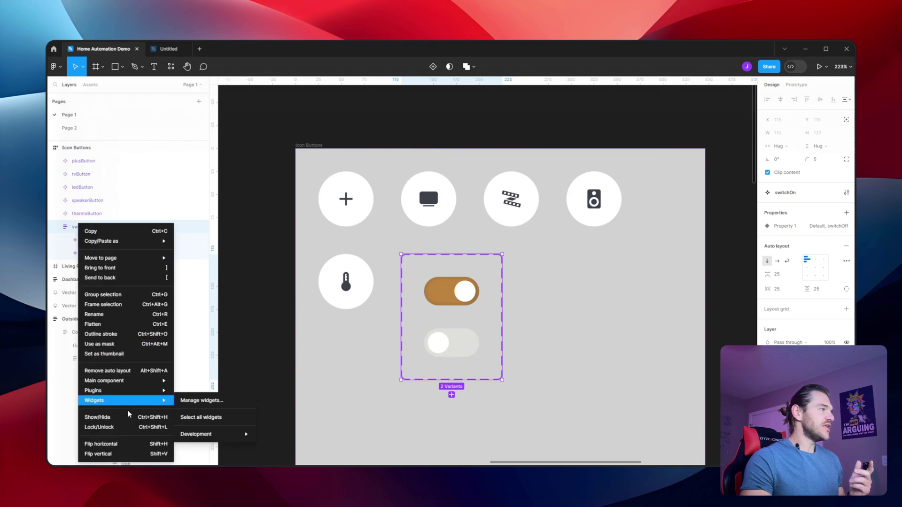
mouse_move(101, 241)
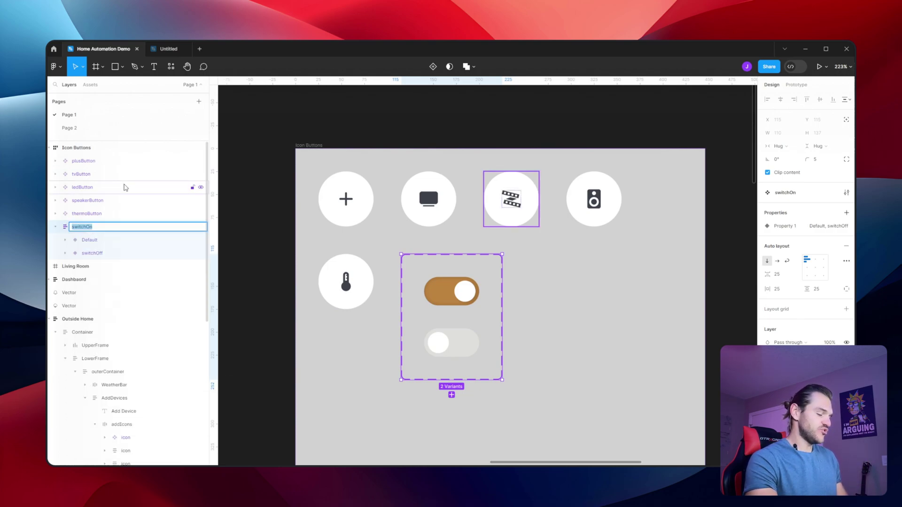
type("sw")
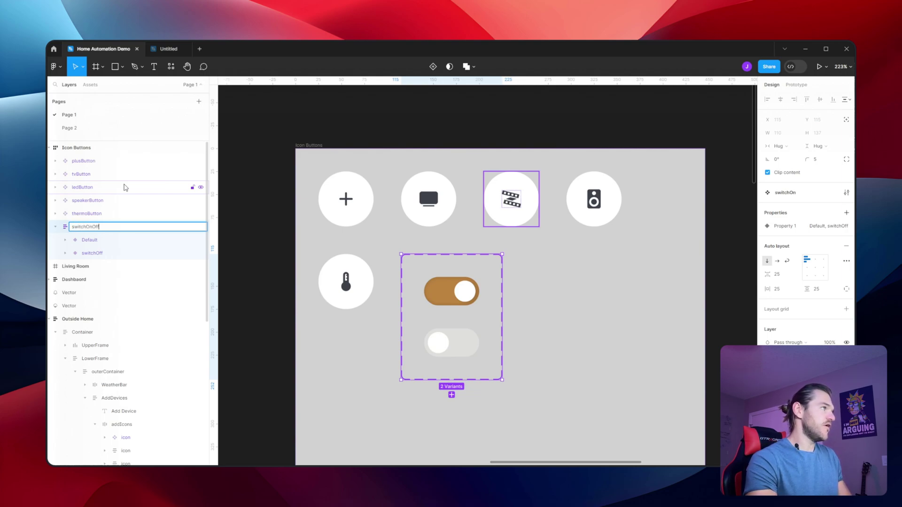
key("Return")
key("alt+2")
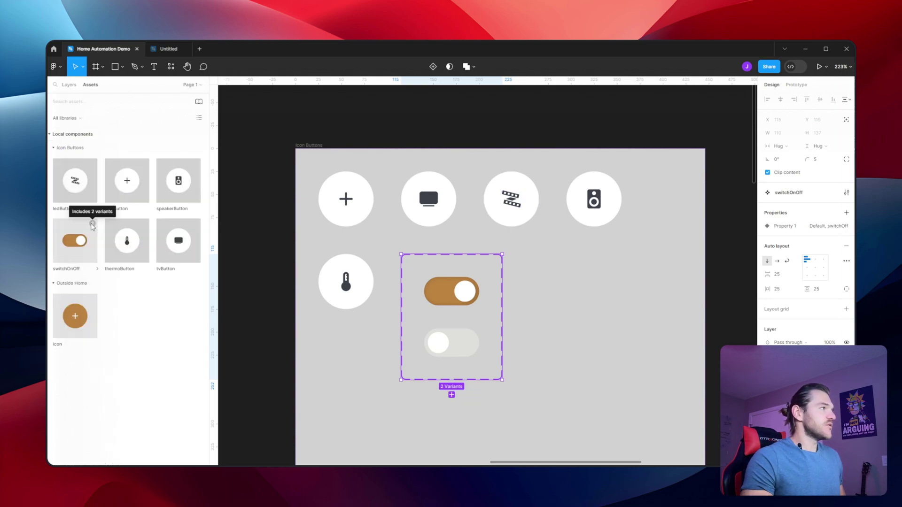
Add hyphens to the switch component set's name so it reads switch-On-Off, and return to the local component assets.
left_click(70, 85)
double_click(86, 226)
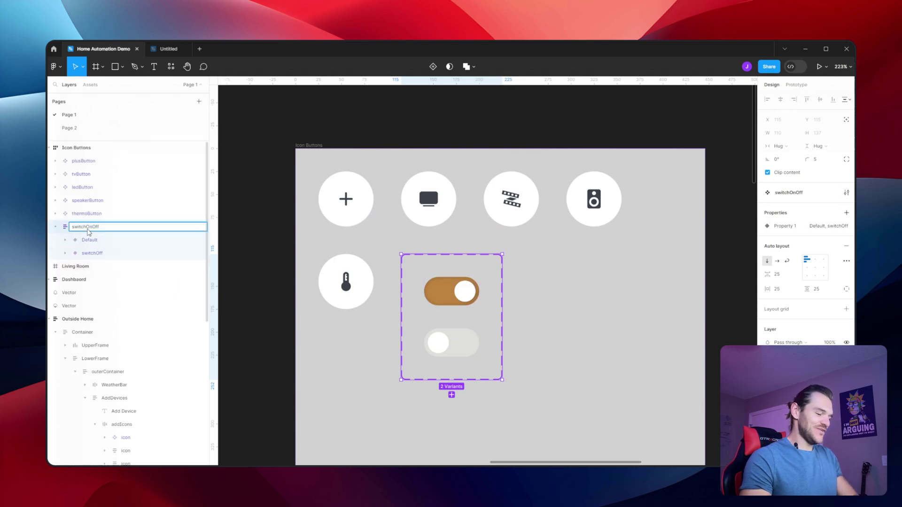
left_click(87, 228)
type("-")
key("Right")
key("Right")
type("-")
left_click(264, 246)
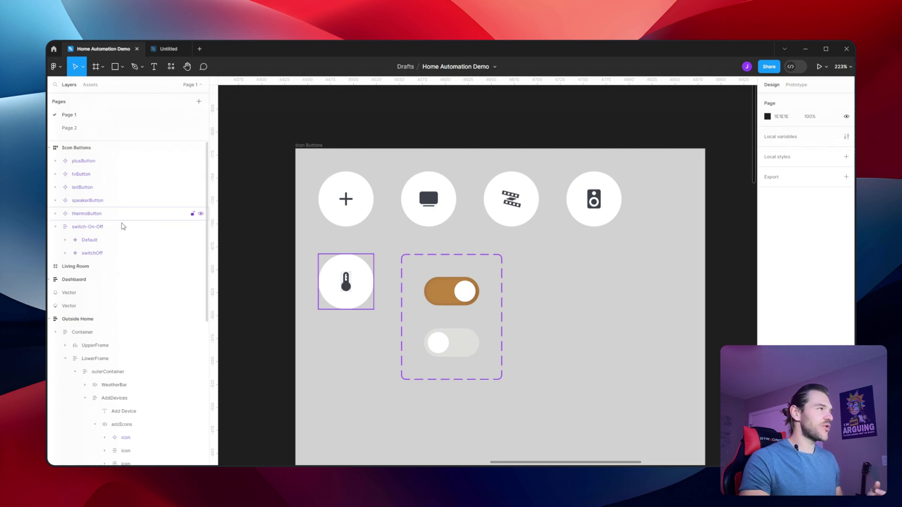
left_click(90, 84)
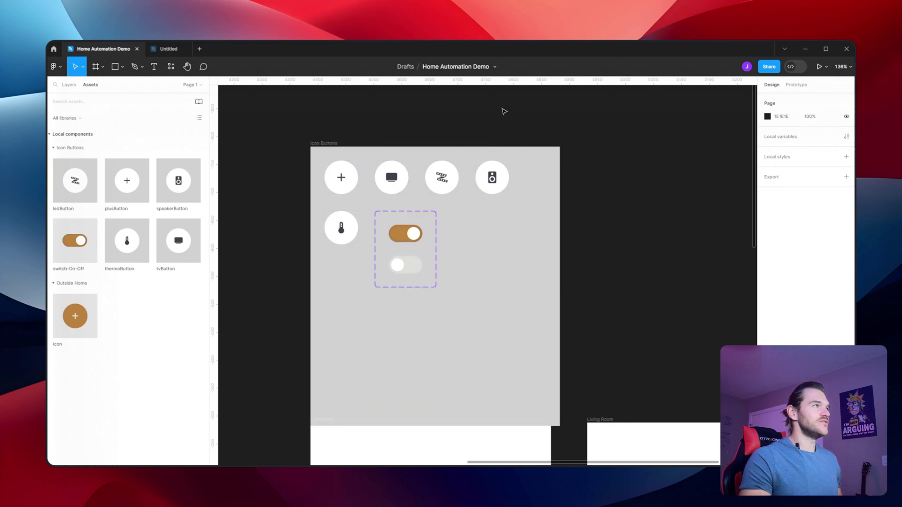
Draw a frame about 339 × 228 on the empty canvas to the right of the Icon Buttons frame.
left_click_drag(503, 111, 323, 247)
key("f")
left_click_drag(350, 142, 539, 268)
left_click_drag(356, 138, 491, 221)
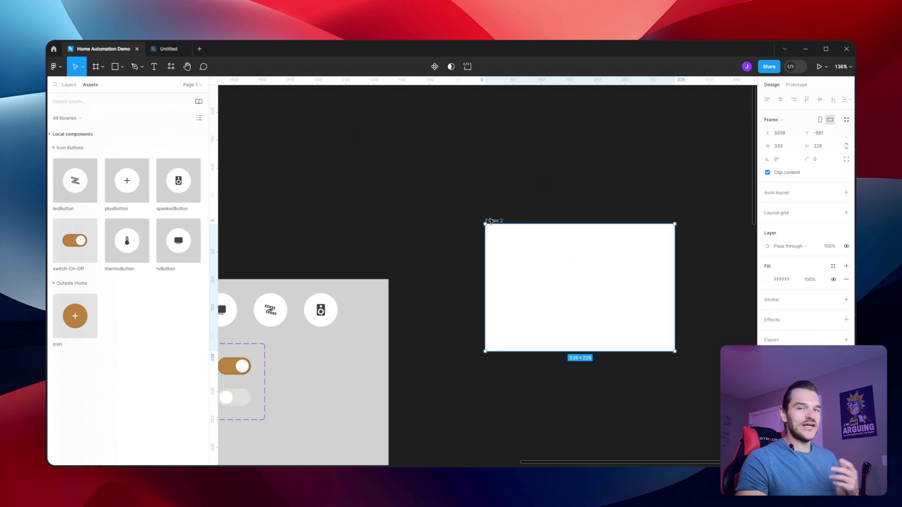
Place instances of ledButton, plusButton and switch-On-Off in the new frame, with the switch just below the LED icon.
left_click_drag(73, 190, 536, 275)
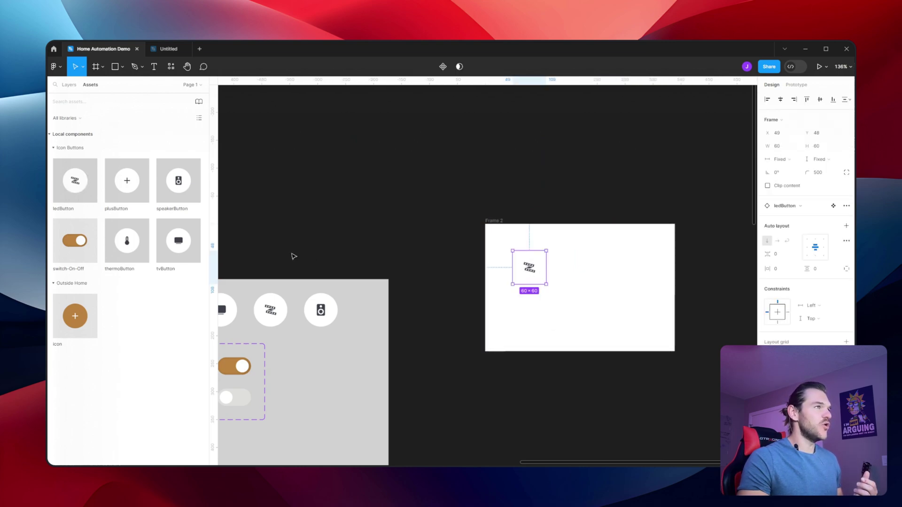
left_click_drag(134, 188, 612, 269)
left_click_drag(56, 227, 544, 317)
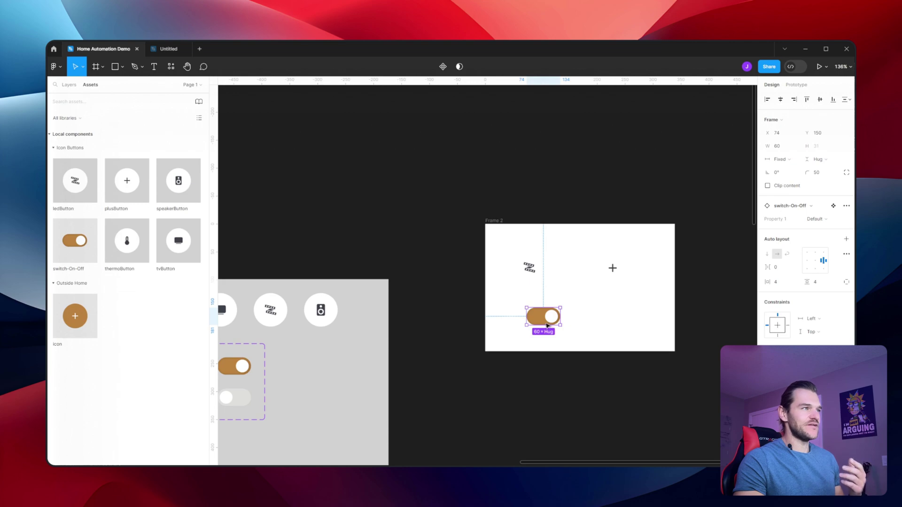
left_click_drag(549, 324, 531, 302)
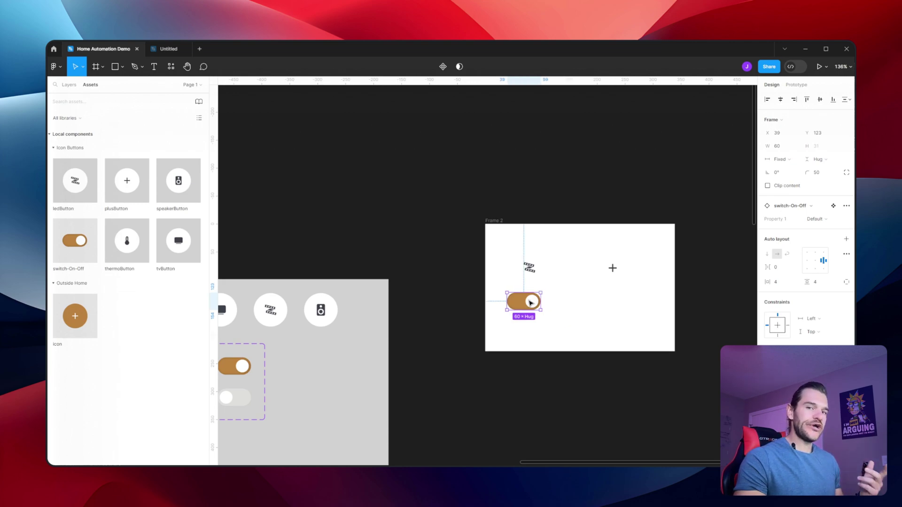
Set the placed switch instance's Property 1 to the switchOff variant.
left_click(816, 220)
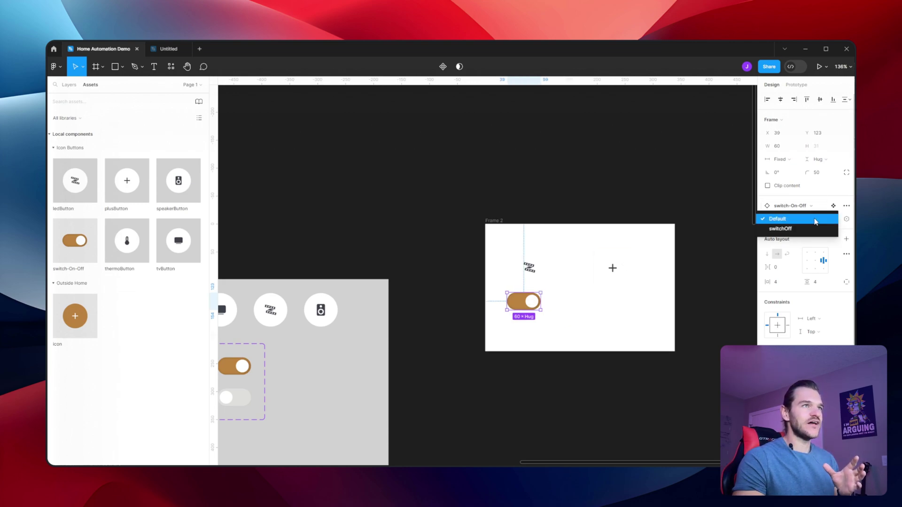
left_click(783, 230)
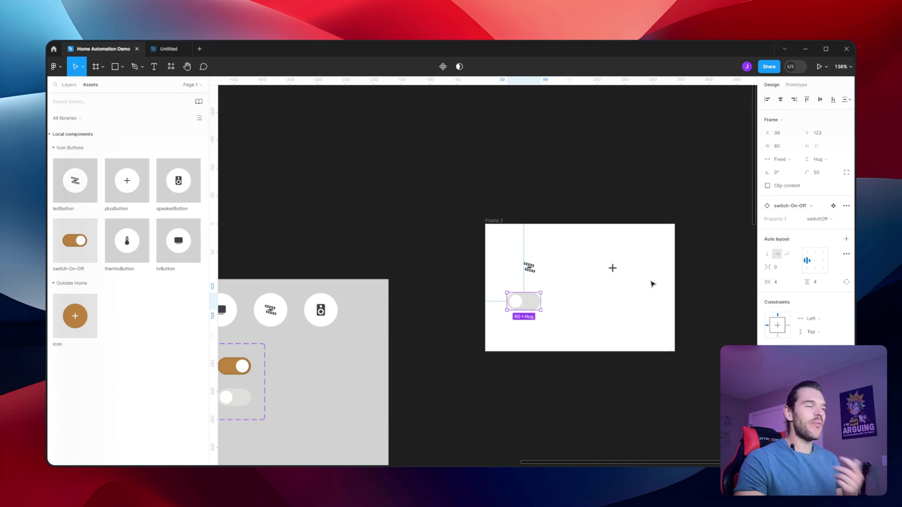
left_click(582, 308)
Duplicate the switch instance beside the original and set the copy's Property 1 to Default.
left_click(521, 304)
left_click_drag(524, 302, 589, 299)
left_click(626, 313)
left_click(581, 300)
left_click(826, 219)
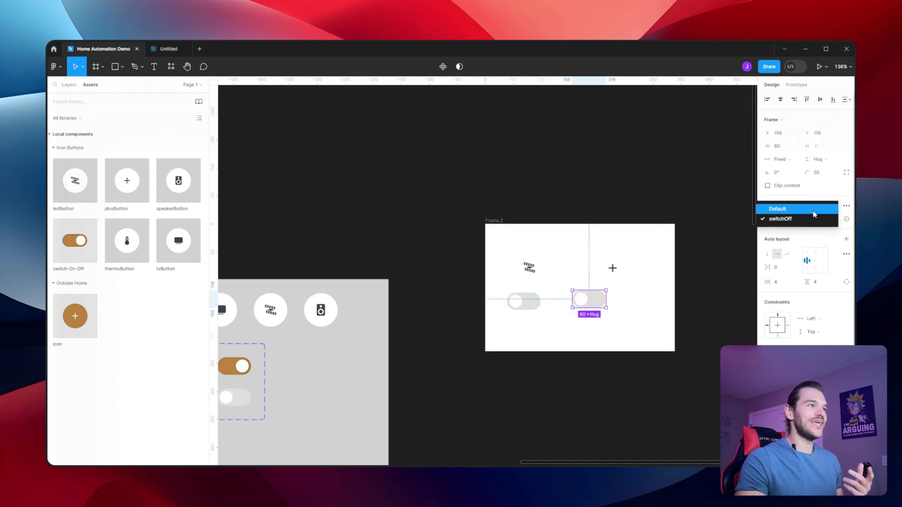
left_click(814, 211)
left_click(621, 339)
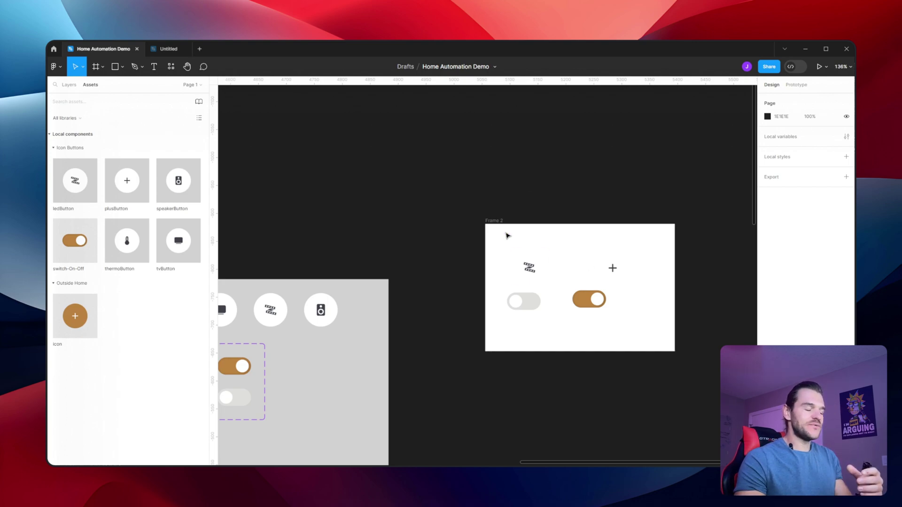
Delete the test frame together with the component instances inside it.
left_click_drag(484, 208, 709, 373)
key("Delete")
left_click_drag(498, 360, 693, 231)
scroll(692, 230, "left", 1)
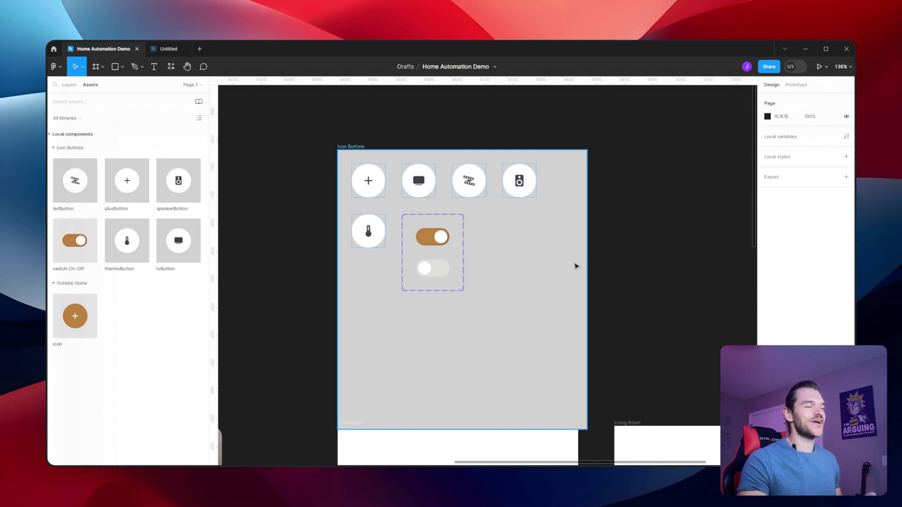
Set the Icon Buttons frame's vertical resizing to hug its contents.
scroll(576, 266, "up", 2)
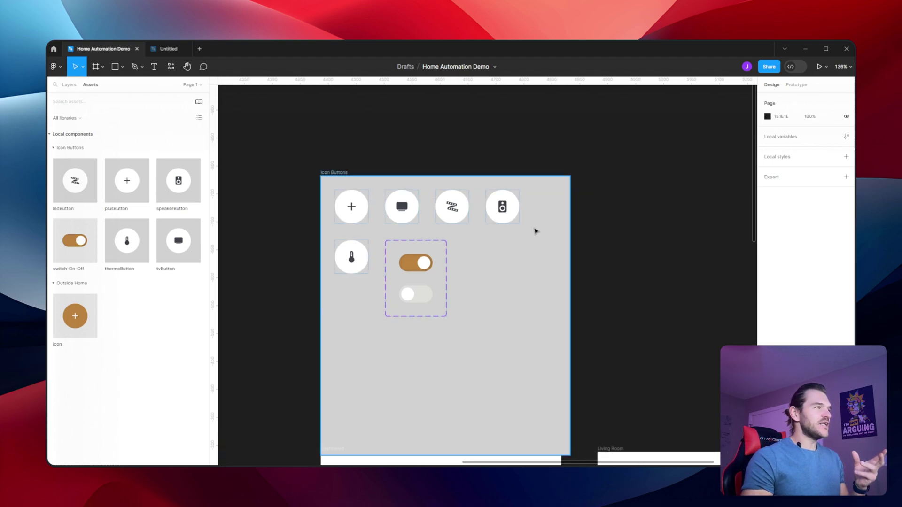
left_click(329, 173)
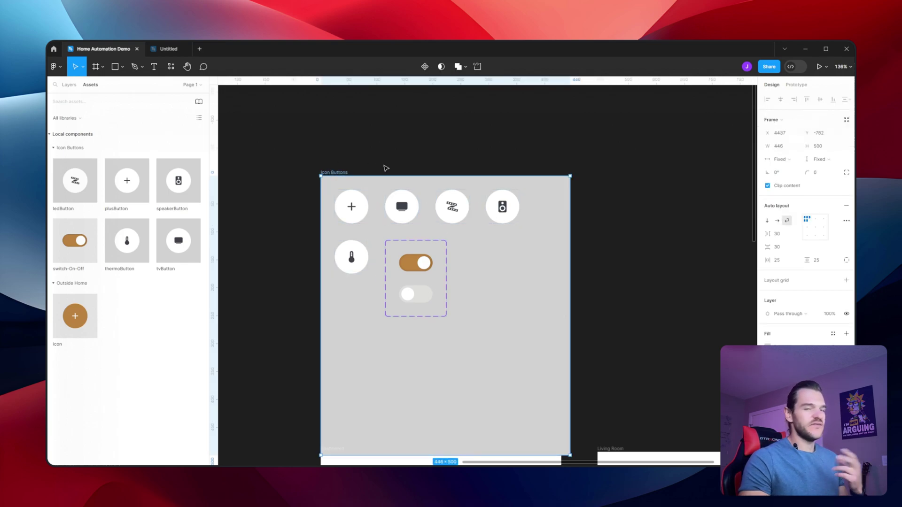
left_click(820, 159)
left_click(812, 170)
left_click(639, 239)
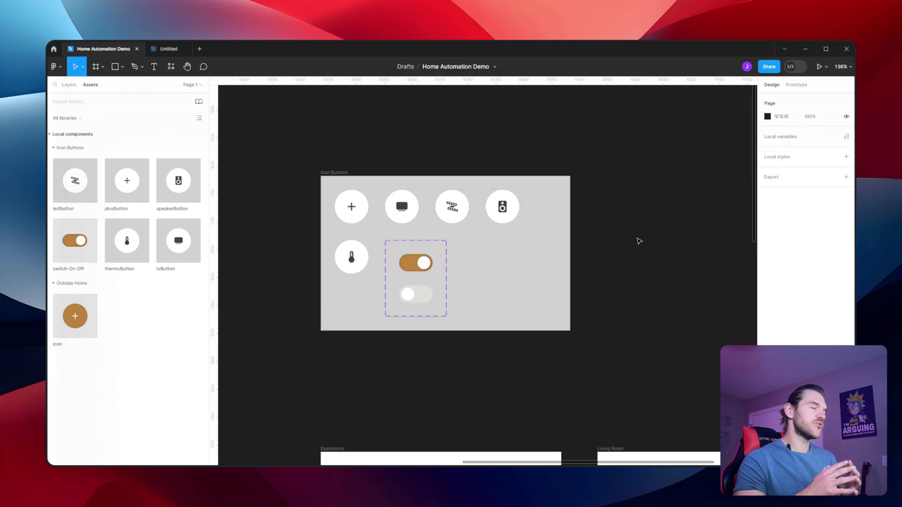
left_click(348, 217)
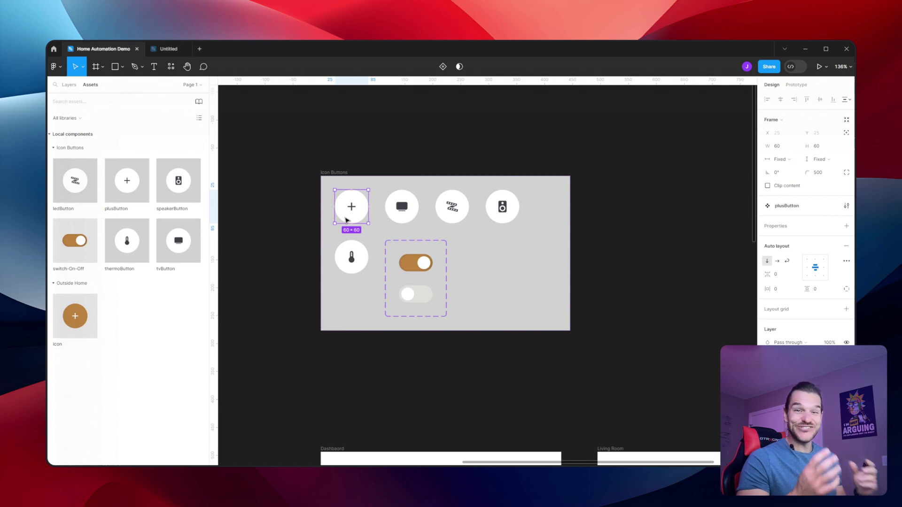
key("Tab")
scroll(346, 220, "up", 3)
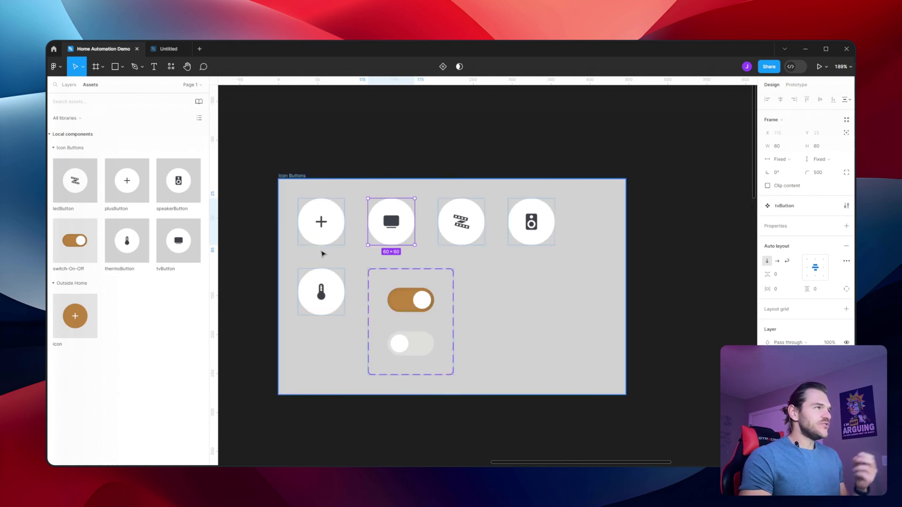
Enlarge the Icon Buttons frame to about 687 wide and 335 high so its components sit in one row.
left_click(286, 177)
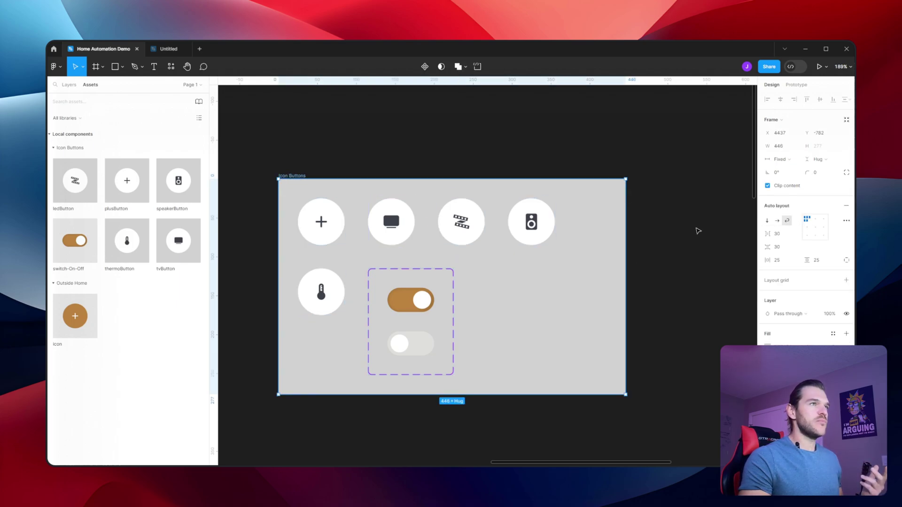
left_click(778, 160)
left_click(778, 161)
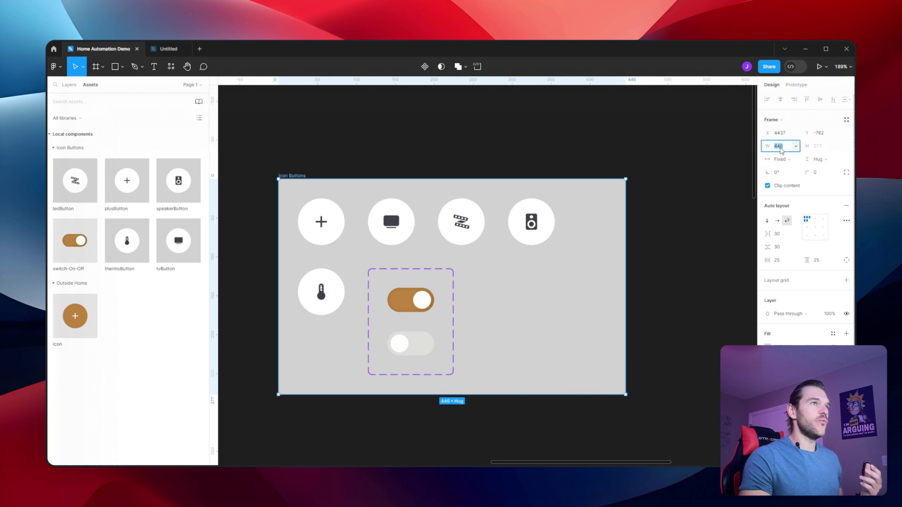
left_click(644, 264)
scroll(614, 254, "right", 5)
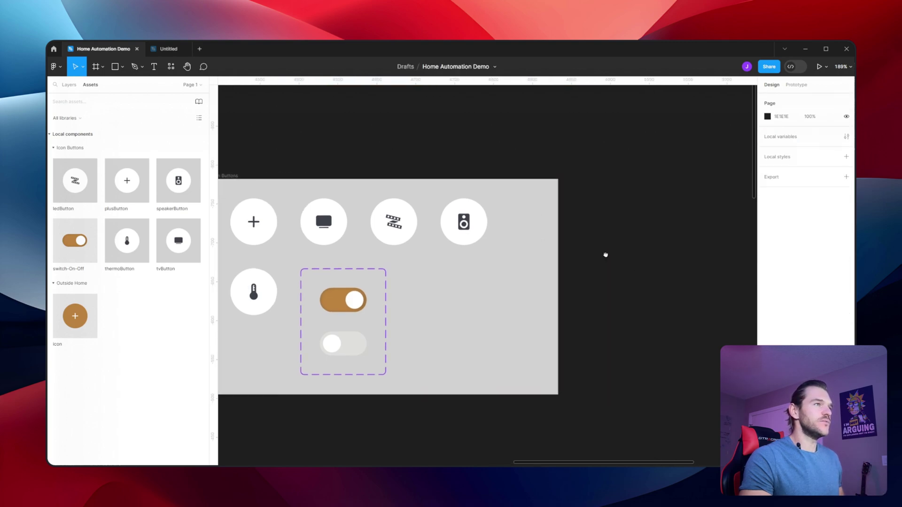
left_click(441, 275)
left_click_drag(440, 275, 629, 279)
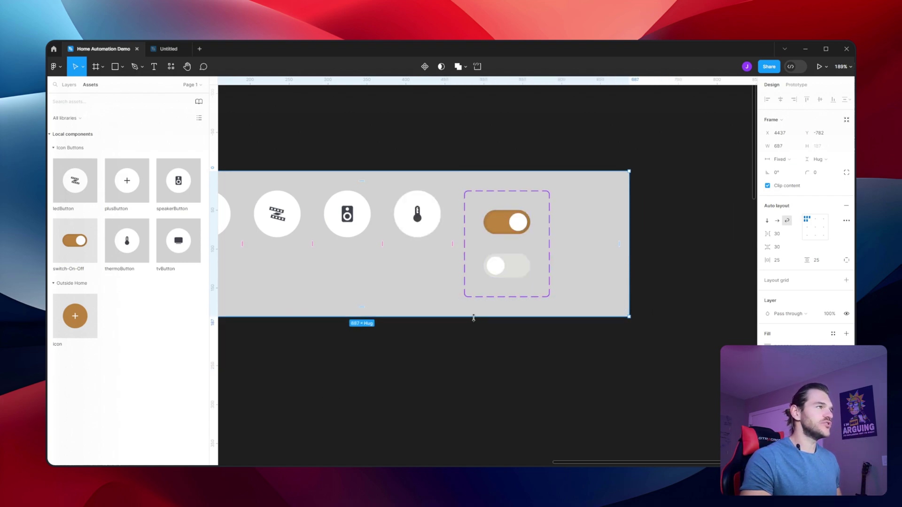
left_click_drag(413, 316, 414, 321)
left_click_drag(414, 396, 419, 431)
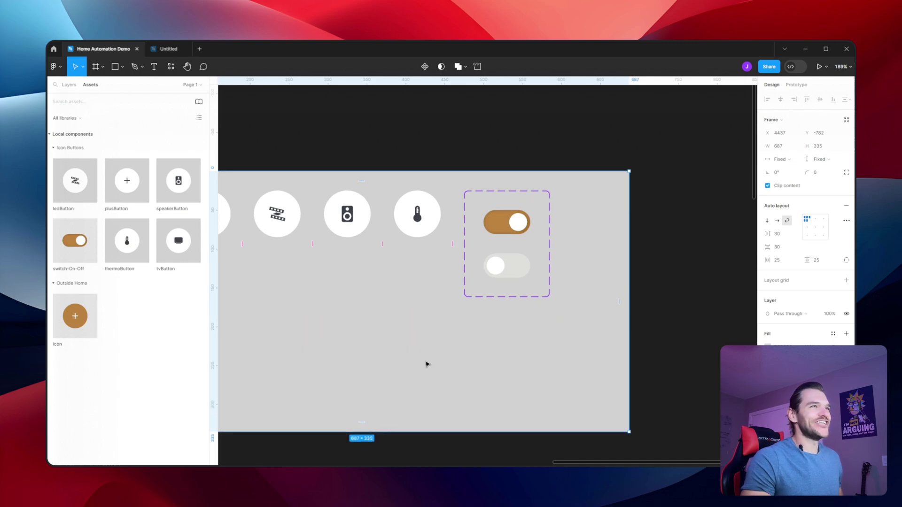
scroll(426, 365, "down", 3)
scroll(494, 349, "down", 3)
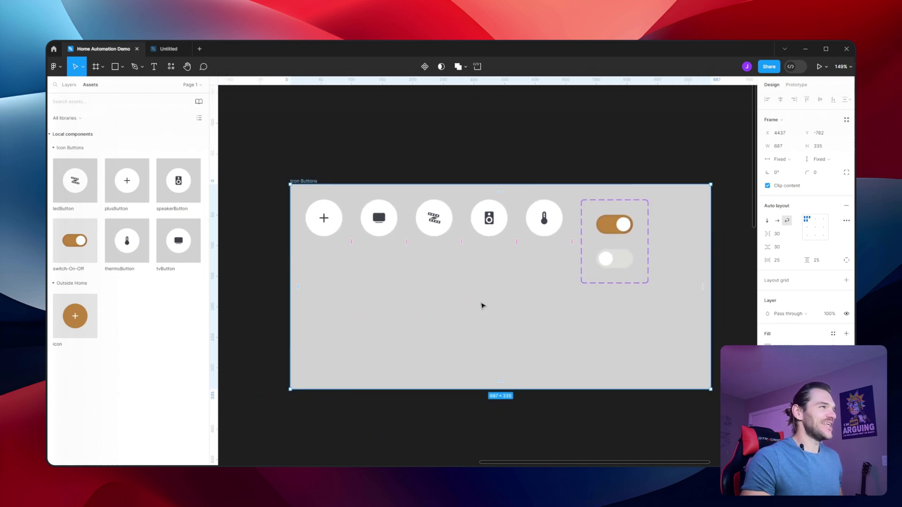
Add a variant property to the plusButton component in the Icon Buttons frame.
scroll(497, 312, "up", 5)
left_click(268, 188)
scroll(245, 186, "right", 2)
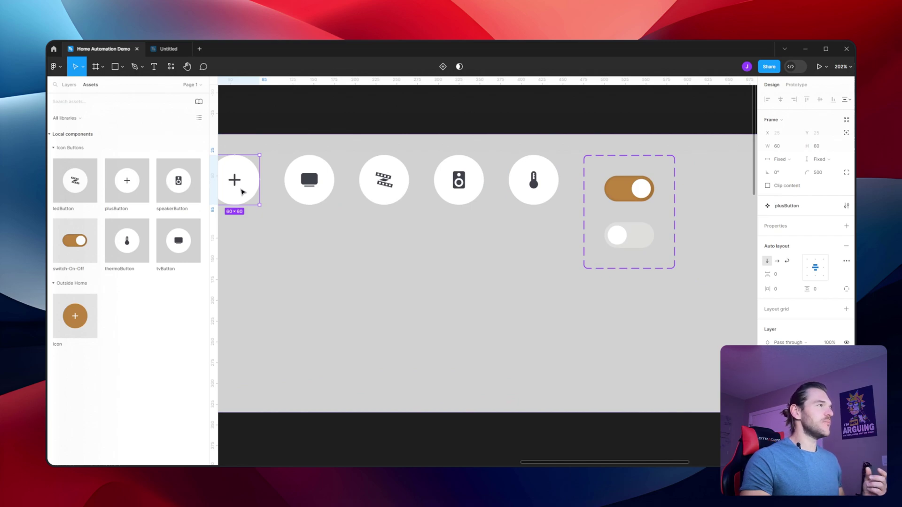
left_click_drag(346, 251, 460, 281)
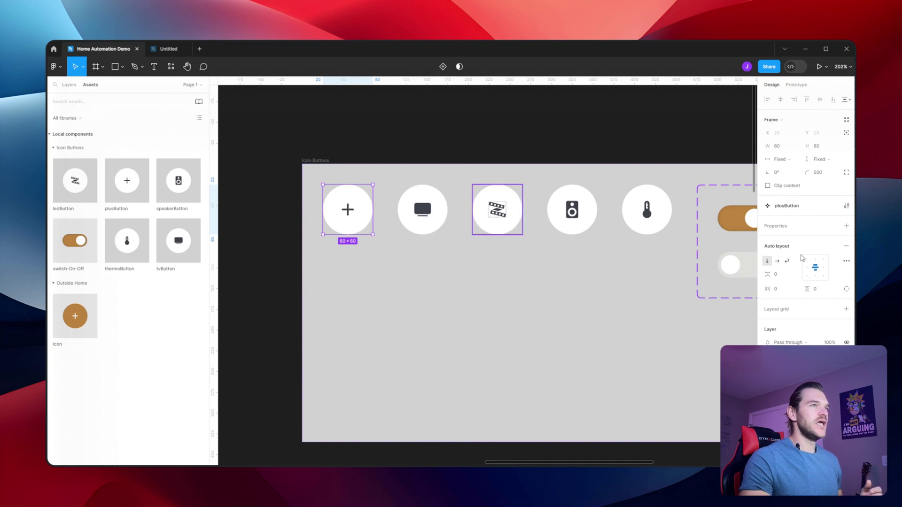
left_click(847, 227)
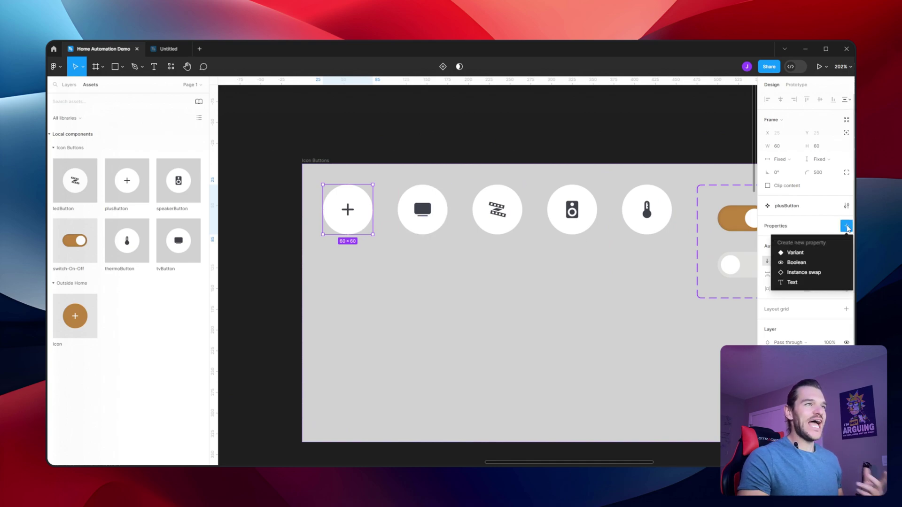
left_click(810, 254)
scroll(555, 166, "right", 3)
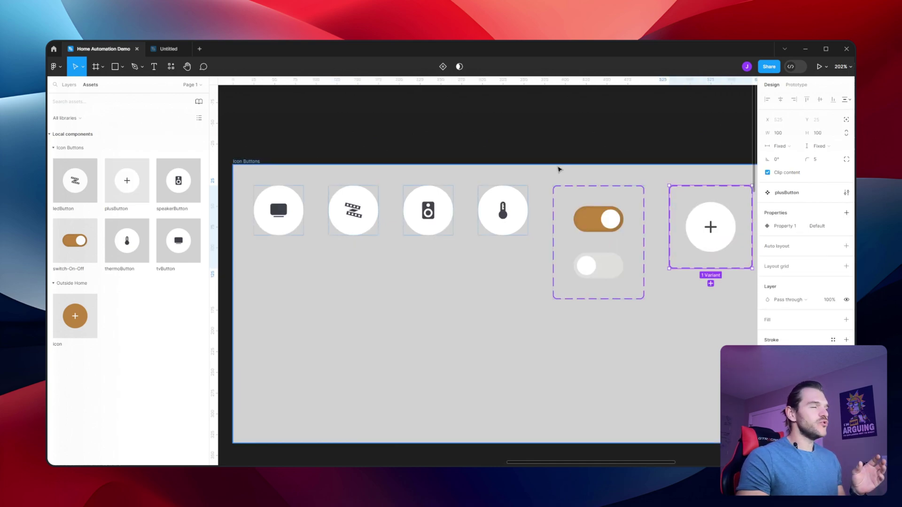
left_click_drag(586, 169, 496, 175)
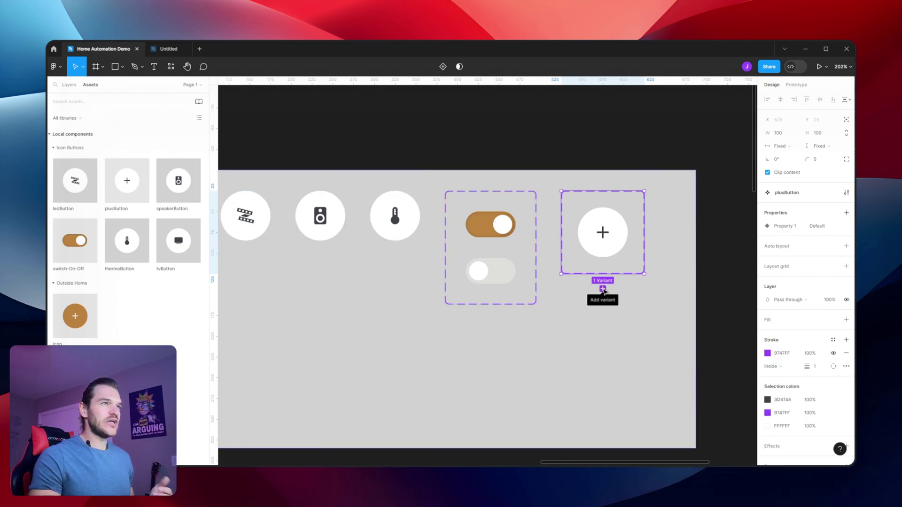
Add a second variant to the plusButton component and name its Property 1 value Hover/Focus.
left_click(603, 289)
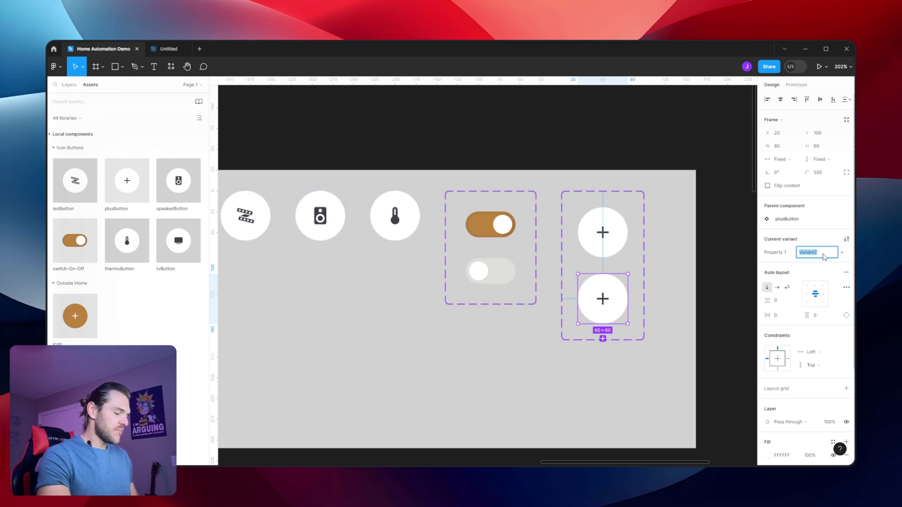
type("Hover/F")
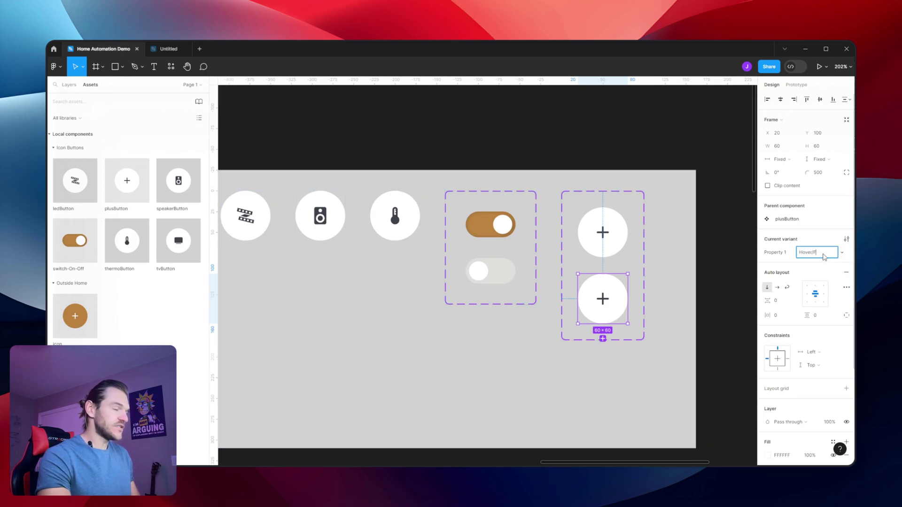
type("ocus")
key("Return")
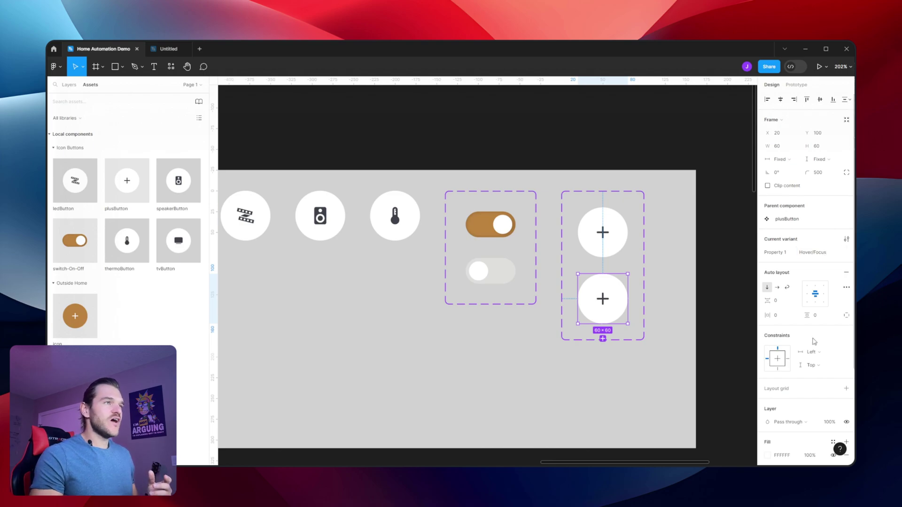
Fill the plusButton's Hover/Focus variant with the brown BC833F and colour its plus icon white (FFFFFF).
scroll(799, 355, "down", 4)
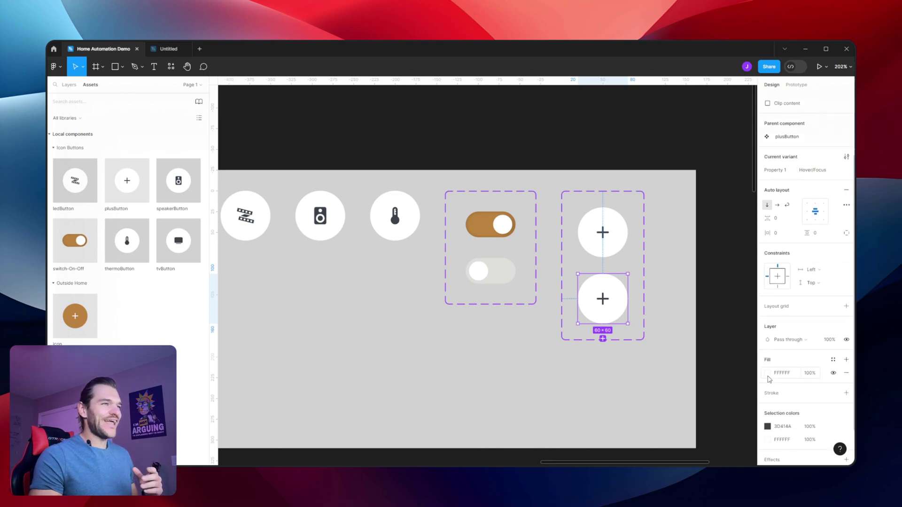
left_click(769, 369)
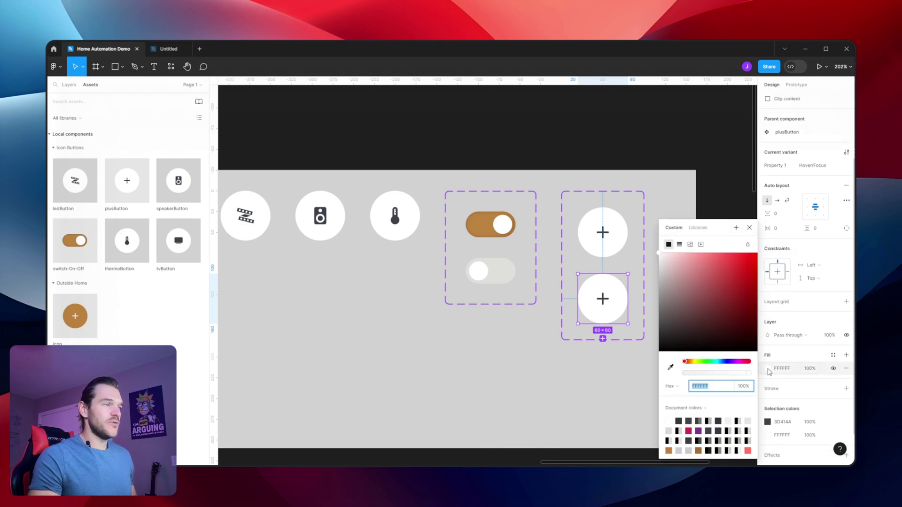
left_click(671, 450)
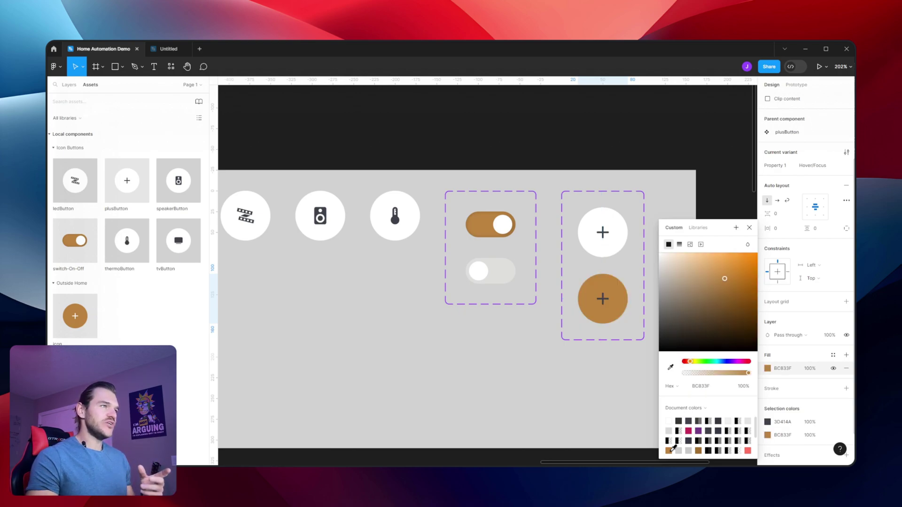
double_click(603, 299)
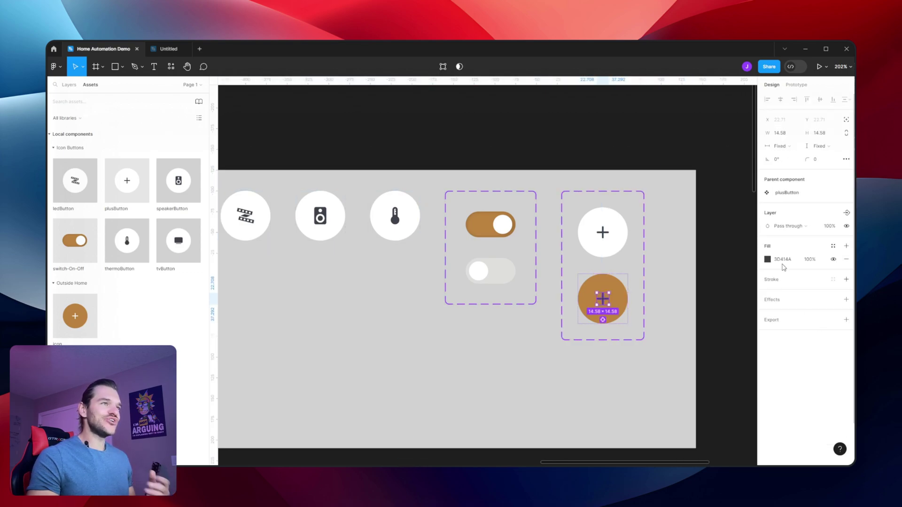
left_click(768, 259)
left_click(719, 281)
key("ctrl+z")
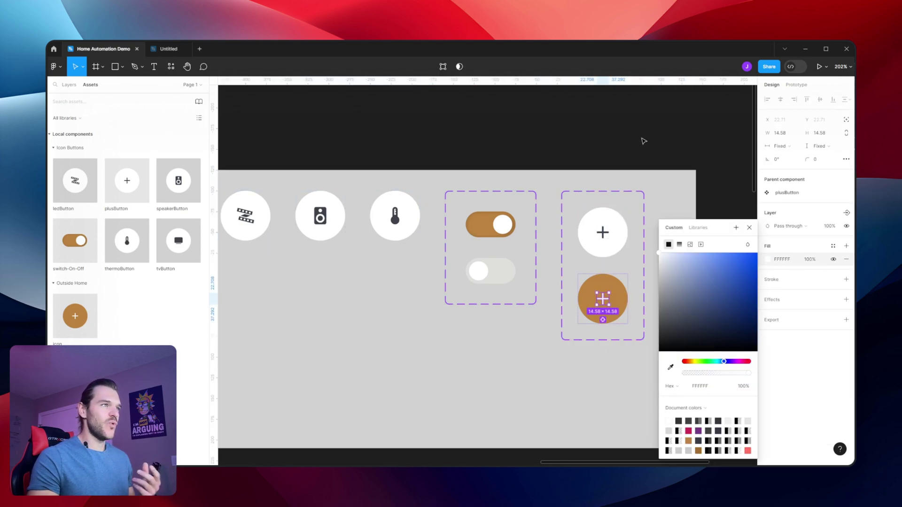
left_click(644, 155)
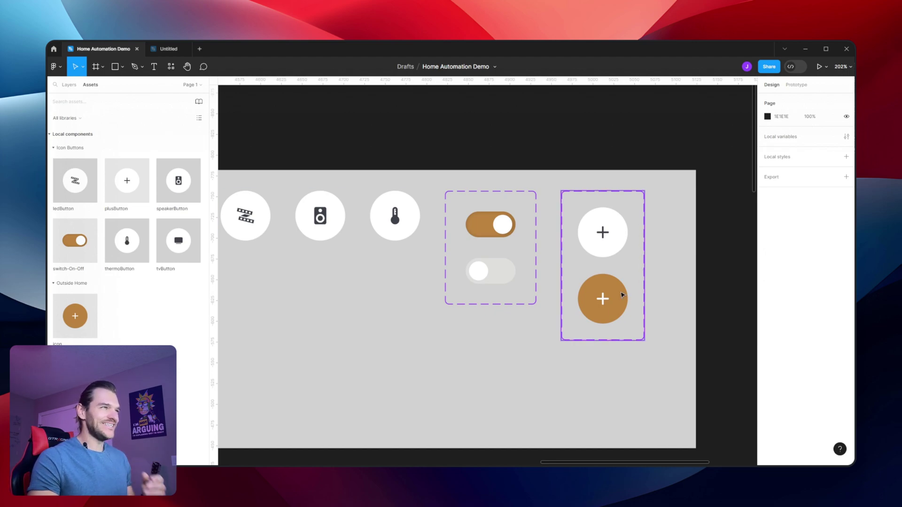
Add a variant property to the tvButton component in the Icon Buttons frame.
left_click(418, 301)
key("shift+2")
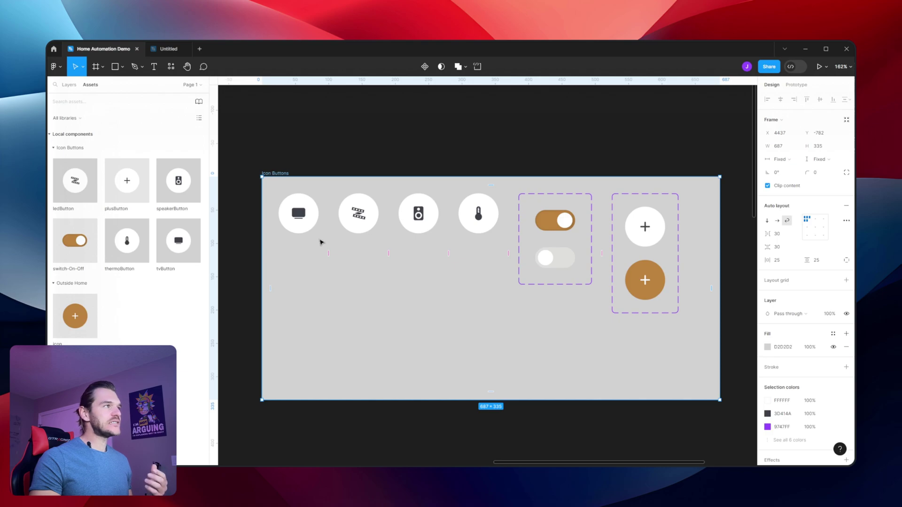
left_click(298, 225)
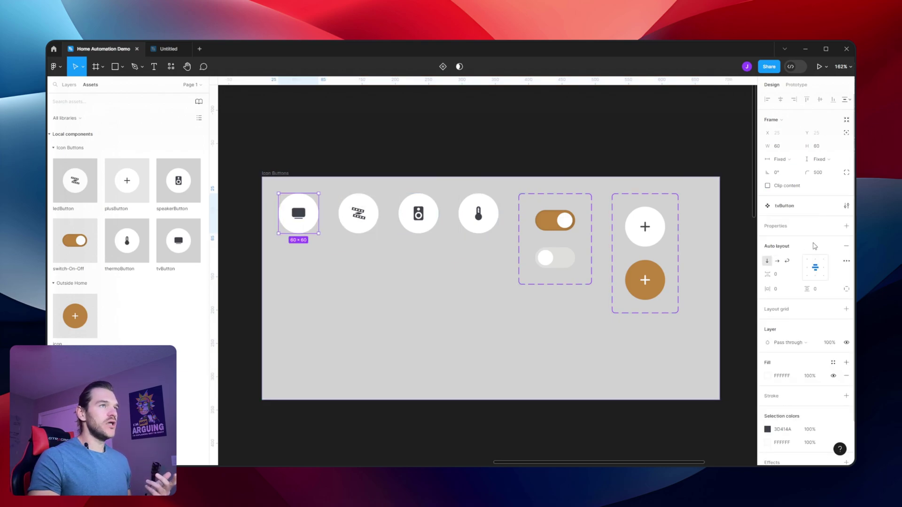
left_click(847, 227)
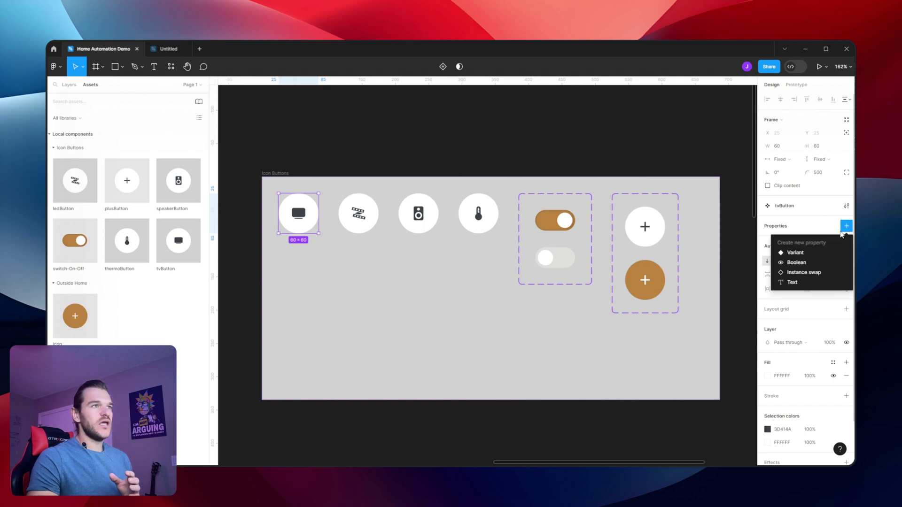
left_click(802, 258)
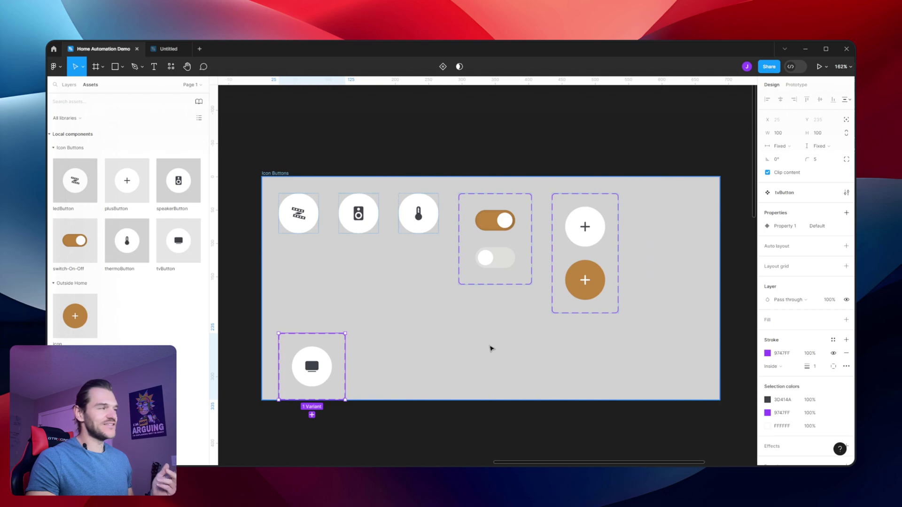
Widen the Icon Buttons frame to about 1102 so the tvButton set fits in the same row.
left_click(711, 330)
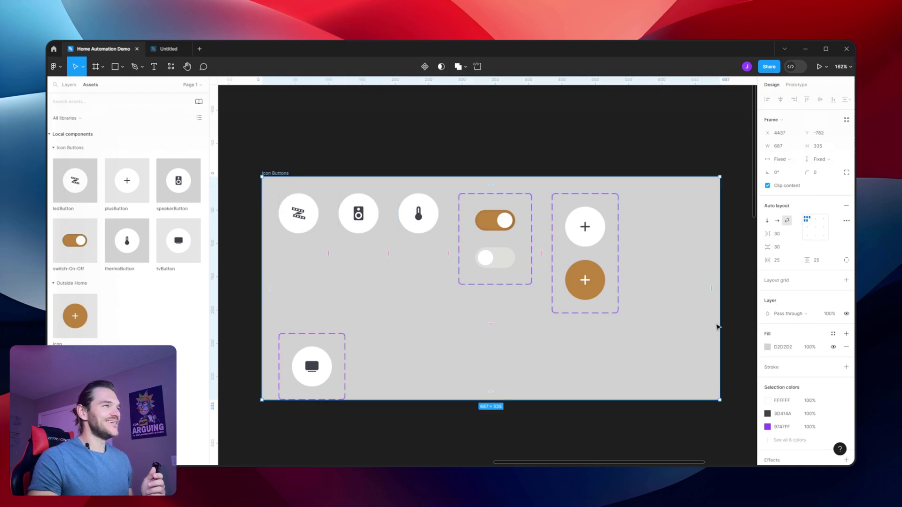
left_click_drag(722, 318, 752, 320)
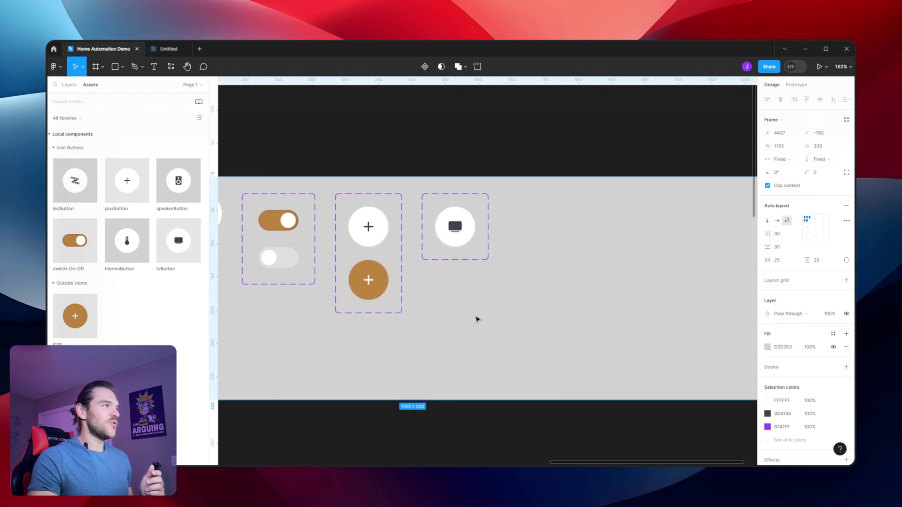
scroll(469, 320, "down", 5)
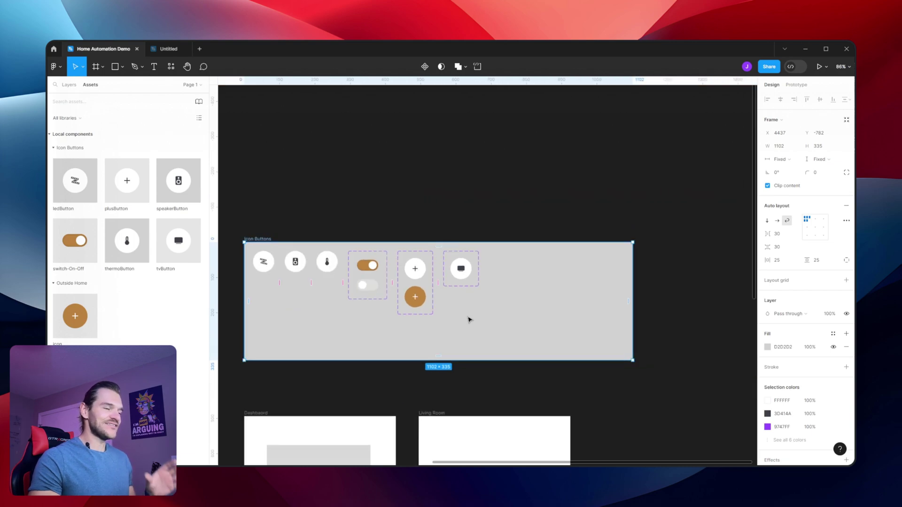
Add a second variant to tvButton and fill its circle with the same brown as the plusButton's Hover/Focus variant.
left_click(459, 284)
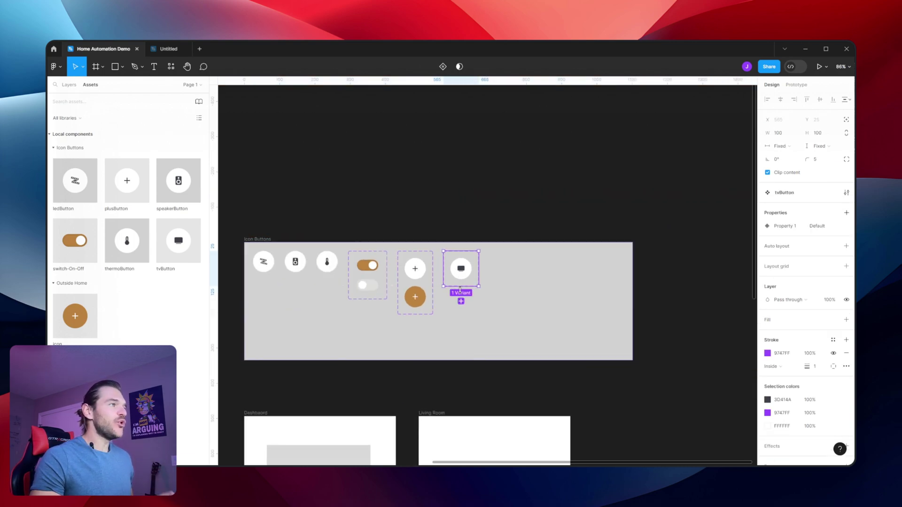
left_click(461, 301)
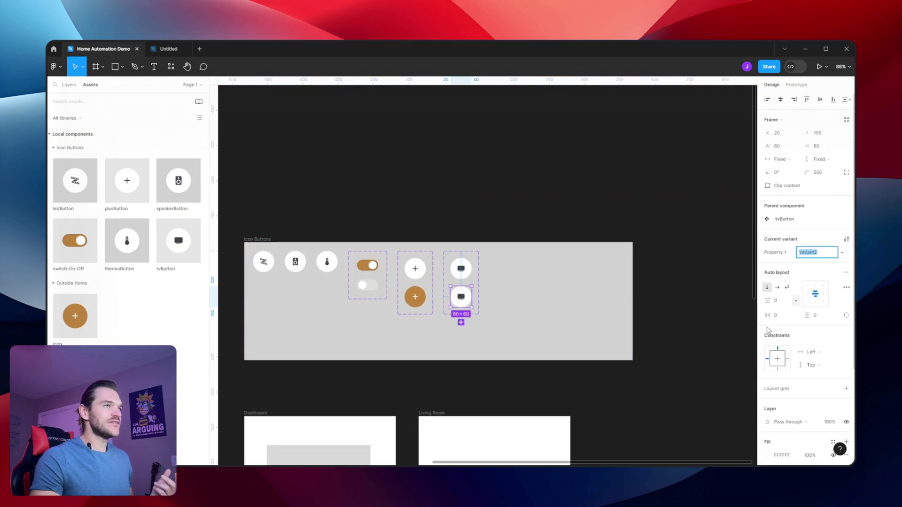
scroll(447, 300, "up", 4)
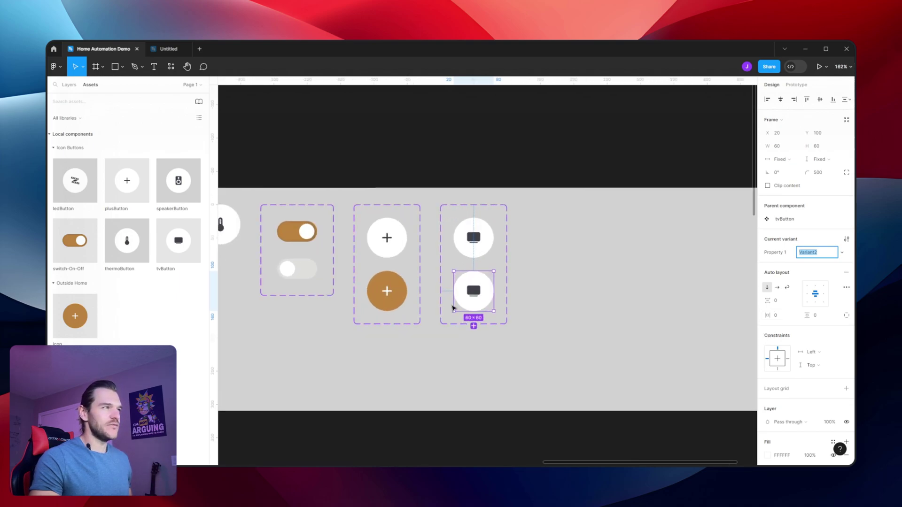
scroll(818, 397, "down", 3)
left_click(768, 372)
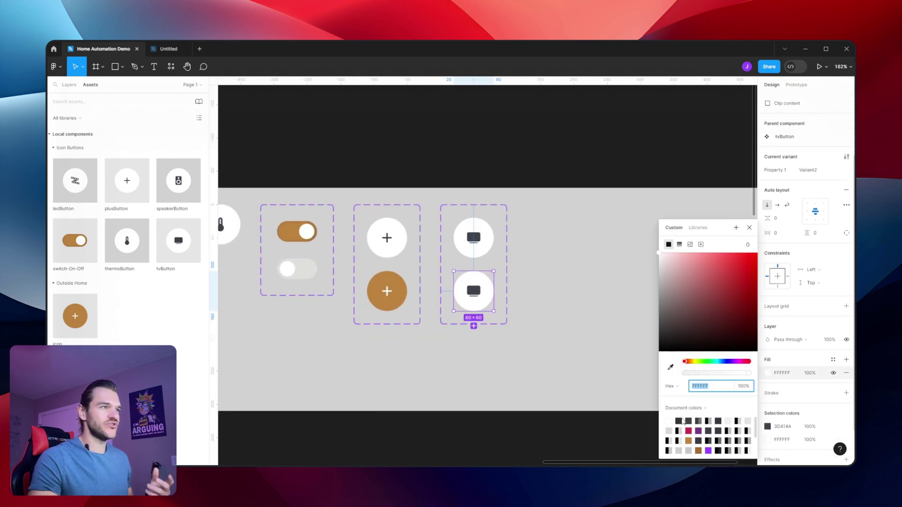
left_click(688, 440)
key("Escape")
Set the fill of the TV icon in tvButton's second variant to FFFFFF.
key("Return")
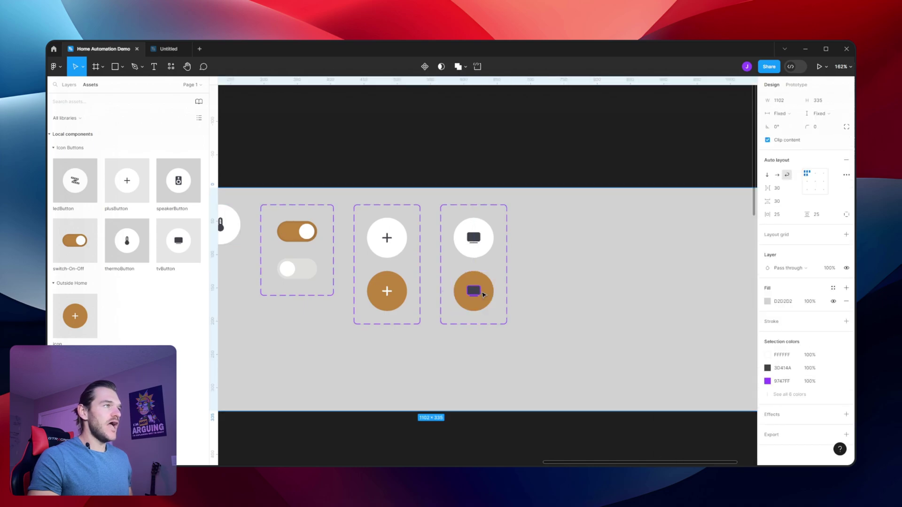
scroll(771, 281, "up", 2)
left_click(768, 259)
type("ffffff")
key("Return")
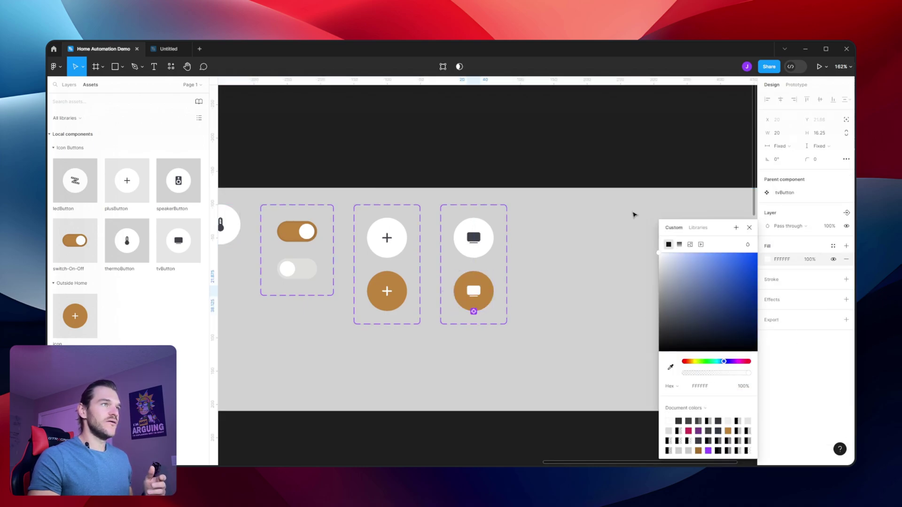
left_click(593, 173)
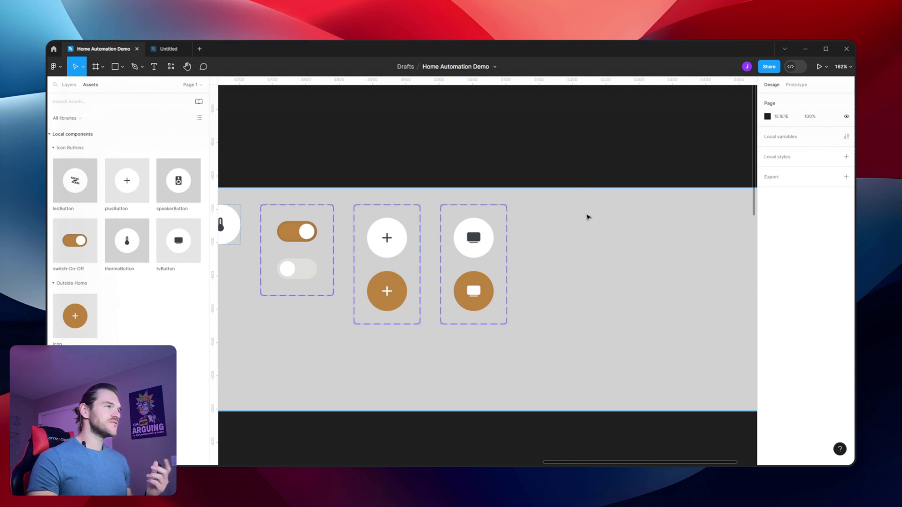
Add a variant property to the ledButton component and create its second variant.
scroll(660, 230, "left", 5)
scroll(628, 256, "down", 2)
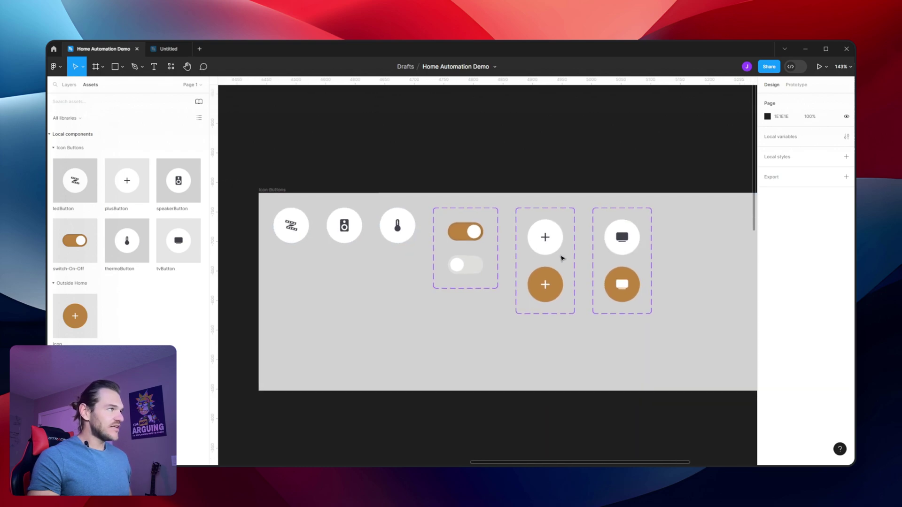
left_click(301, 224)
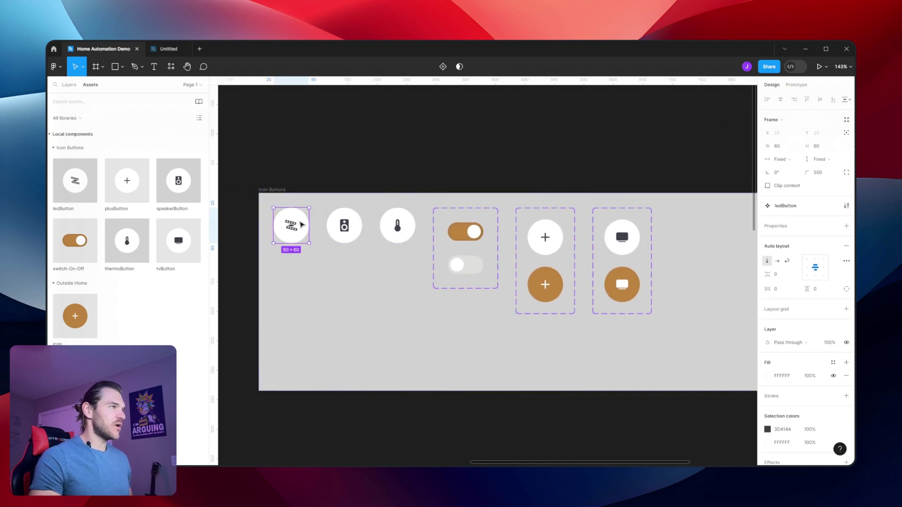
left_click(846, 226)
left_click(808, 243)
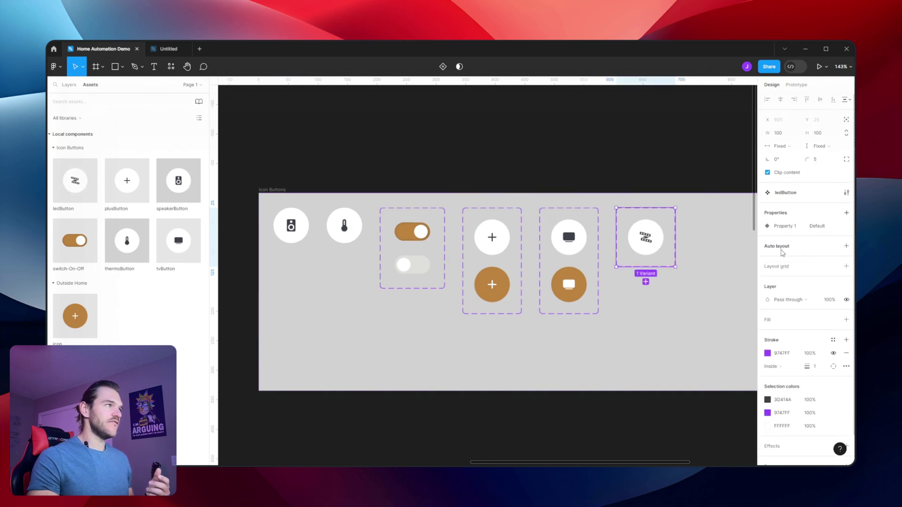
left_click(645, 282)
key("Return")
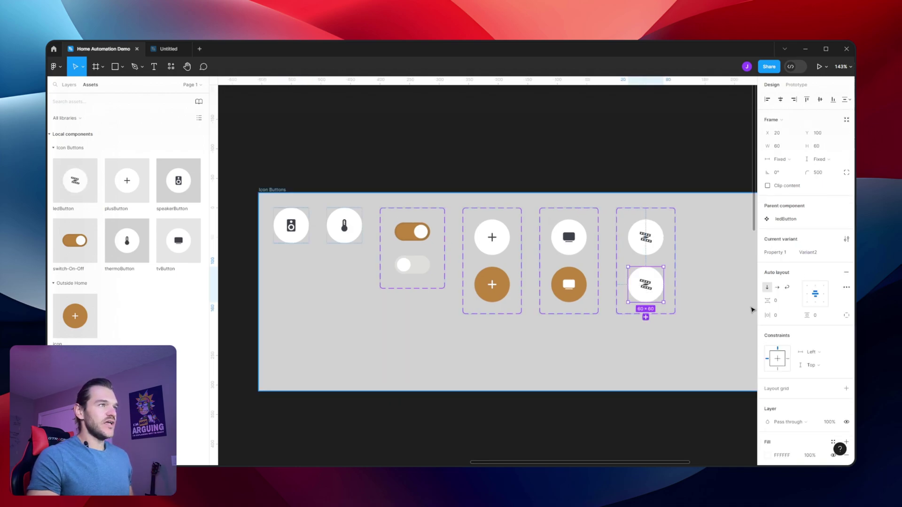
Fill ledButton's second variant with the brown BC833F and colour its LED strip icon white.
left_click(768, 456)
left_click(730, 430)
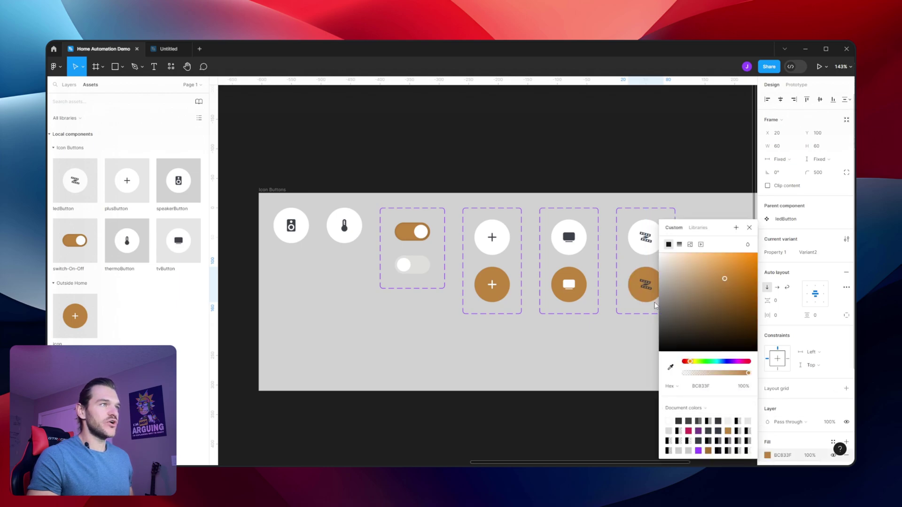
double_click(645, 284)
left_click(768, 260)
left_click_drag(740, 295, 622, 199)
left_click(702, 151)
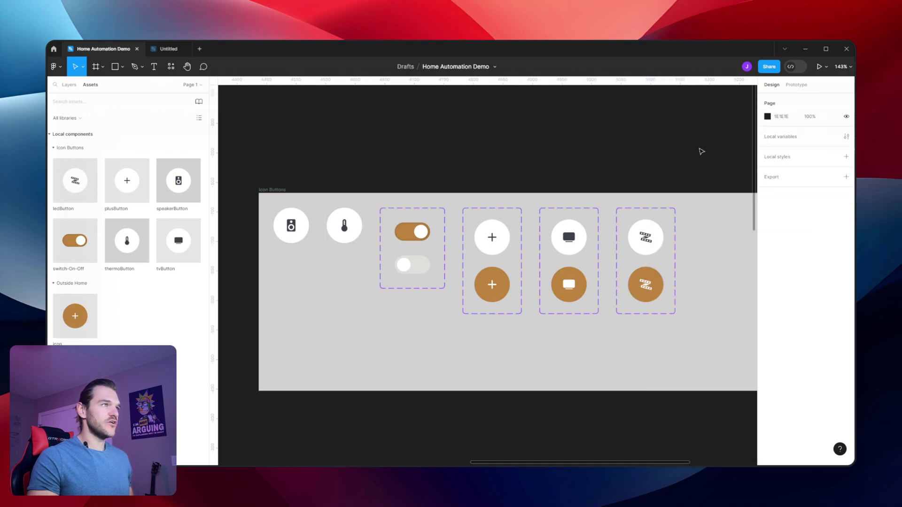
Add a variant property to the speakerButton component and create its second variant.
left_click(292, 226)
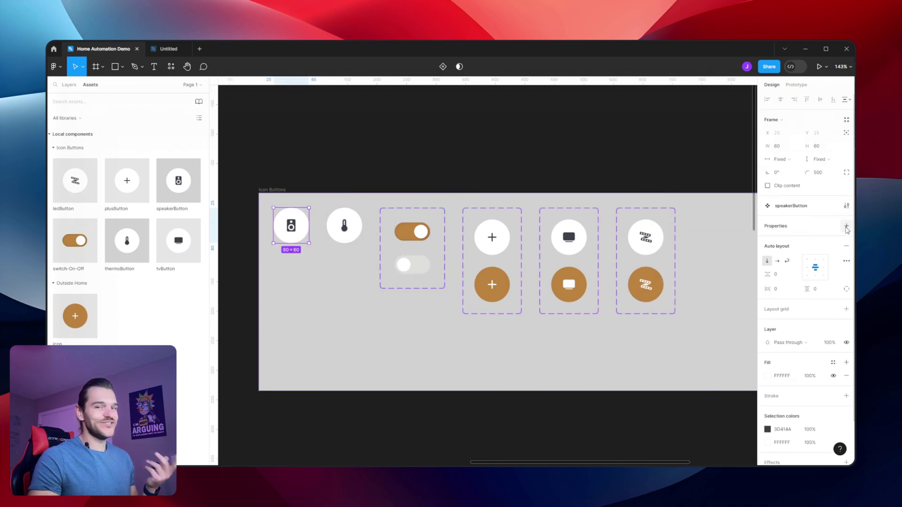
left_click(847, 206)
left_click(775, 254)
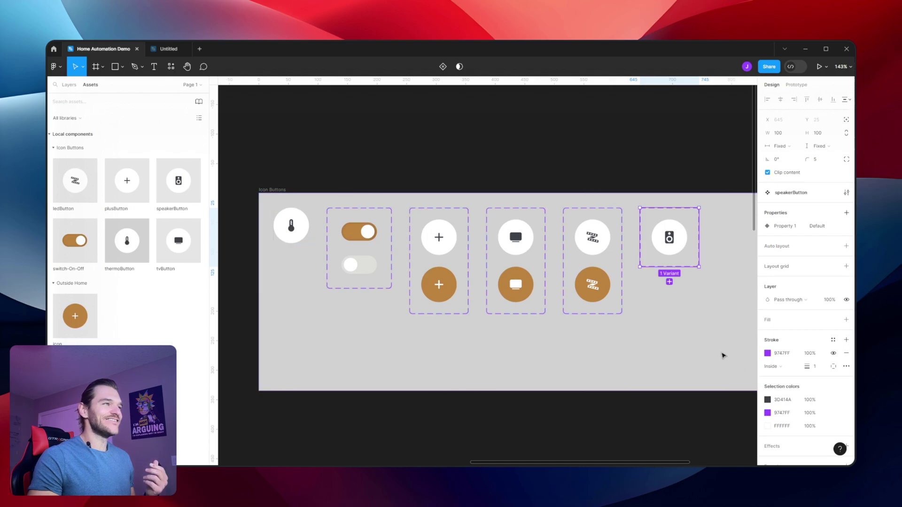
left_click(670, 282)
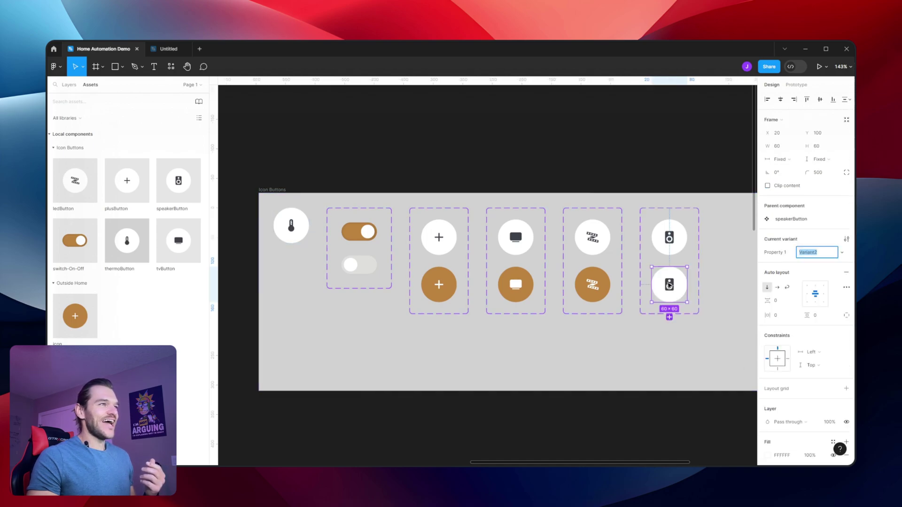
Fill speakerButton's second variant with the document's brown and colour its speaker icon white.
scroll(804, 282, "down", 3)
left_click(768, 328)
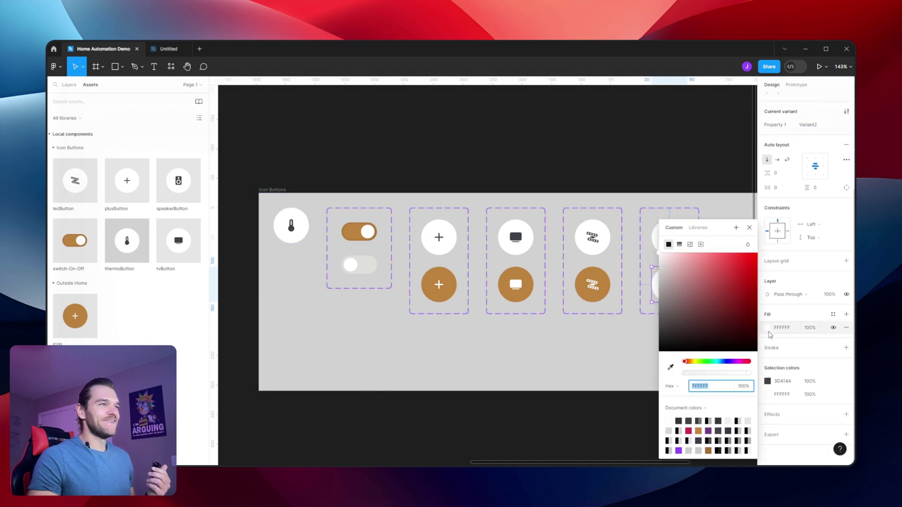
left_click(700, 431)
left_click(647, 335)
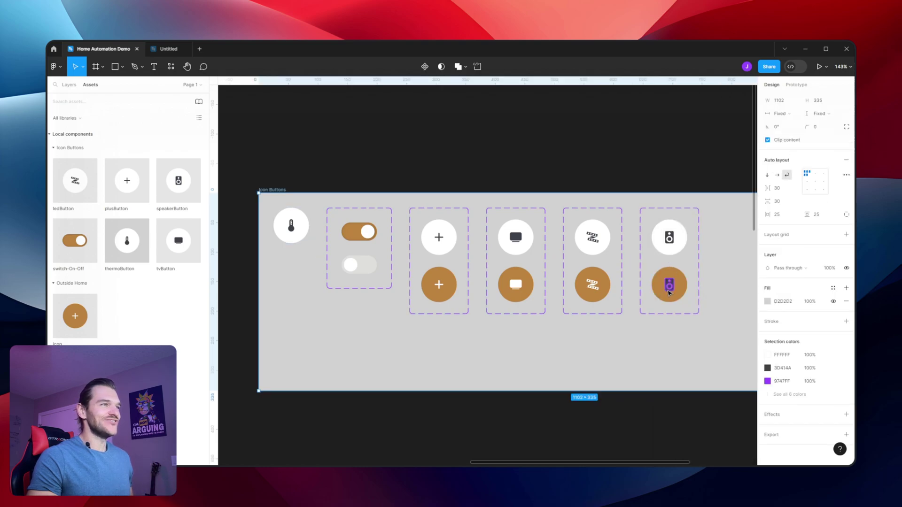
double_click(669, 287)
left_click(768, 258)
left_click(564, 184)
scroll(557, 151, "down", 5)
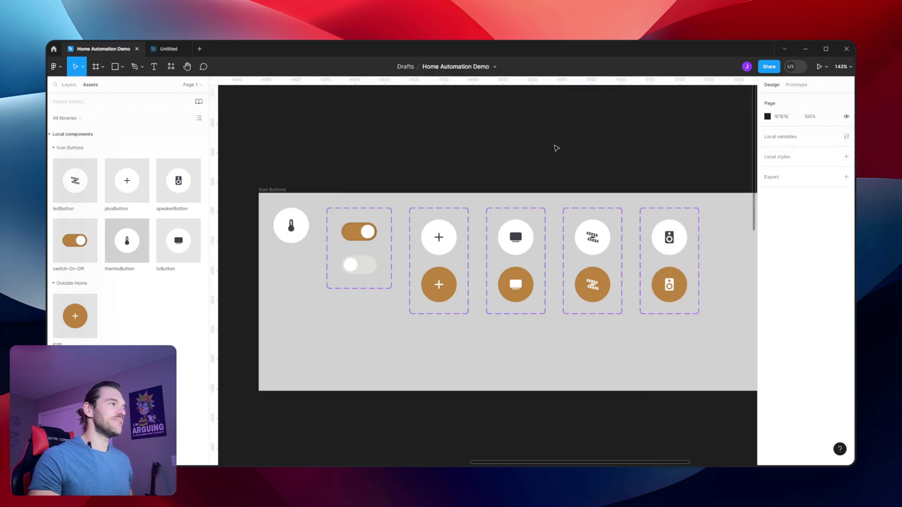
Add a variant property to the thermoButton component and create its second variant.
left_click(270, 221)
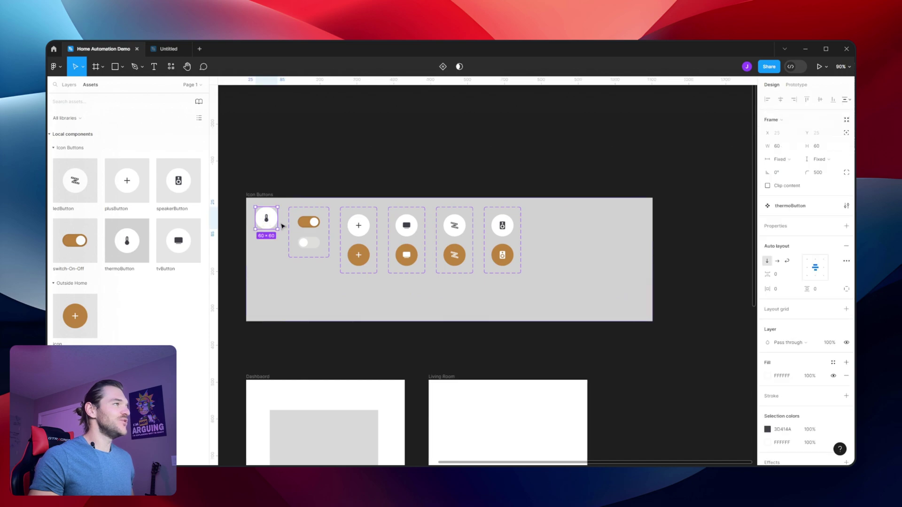
left_click(846, 226)
left_click(807, 253)
scroll(807, 282, "down", 1)
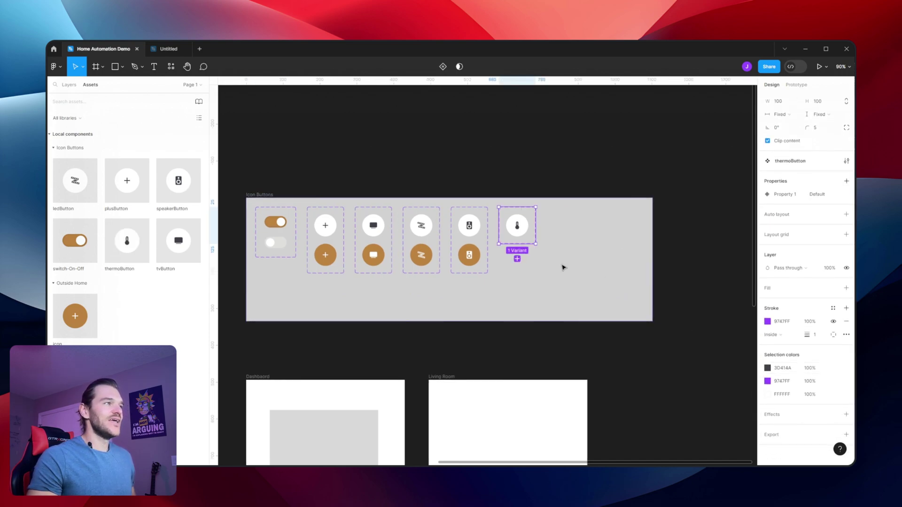
scroll(541, 252, "up", 3)
left_click(494, 256)
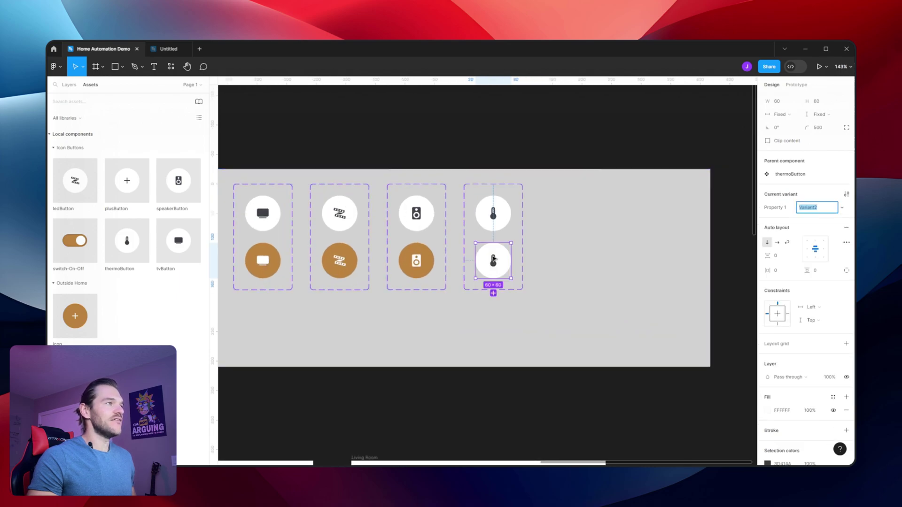
Fill thermoButton's second variant with the brown BC833F and colour its thermometer icon white.
scroll(738, 292, "down", 1)
scroll(803, 282, "down", 1)
left_click(768, 369)
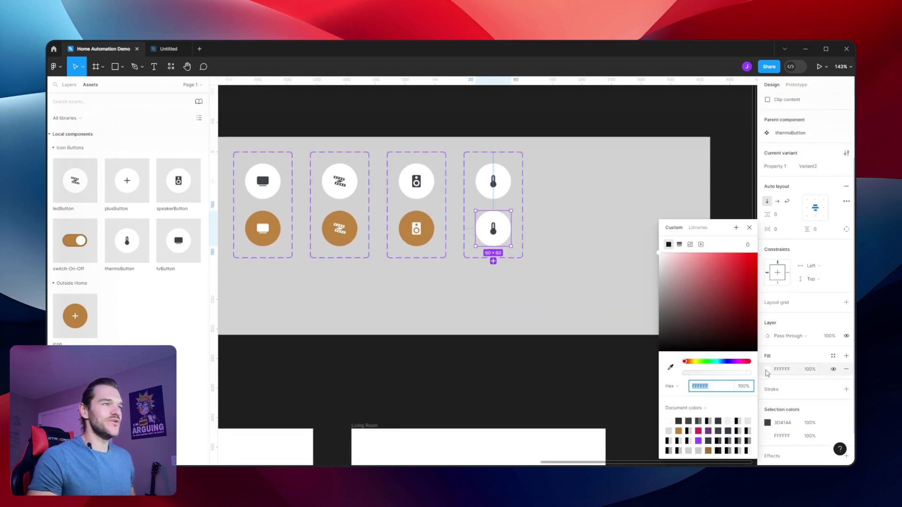
left_click(679, 431)
double_click(493, 229)
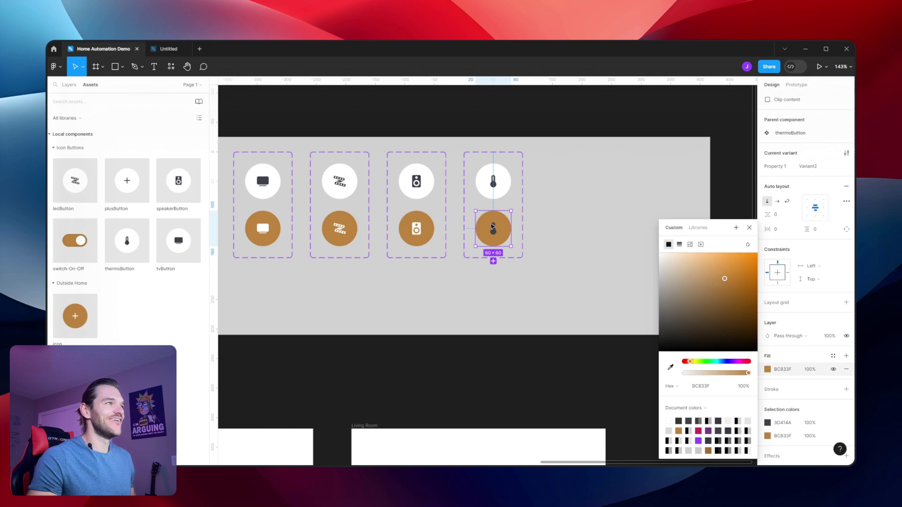
scroll(803, 211, "up", 2)
left_click(768, 259)
left_click(659, 254)
left_click(584, 226)
Examine the Outside Home and Living Room screens, comparing their icon buttons and switches with the Icon Buttons frame.
scroll(584, 226, "down", 5)
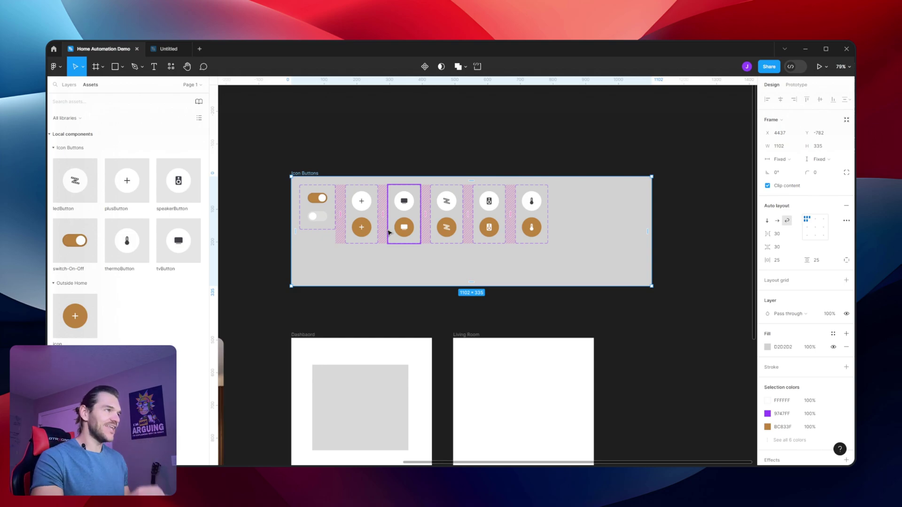
scroll(388, 232, "down", 5)
scroll(282, 238, "left", 5)
scroll(434, 220, "up", 5)
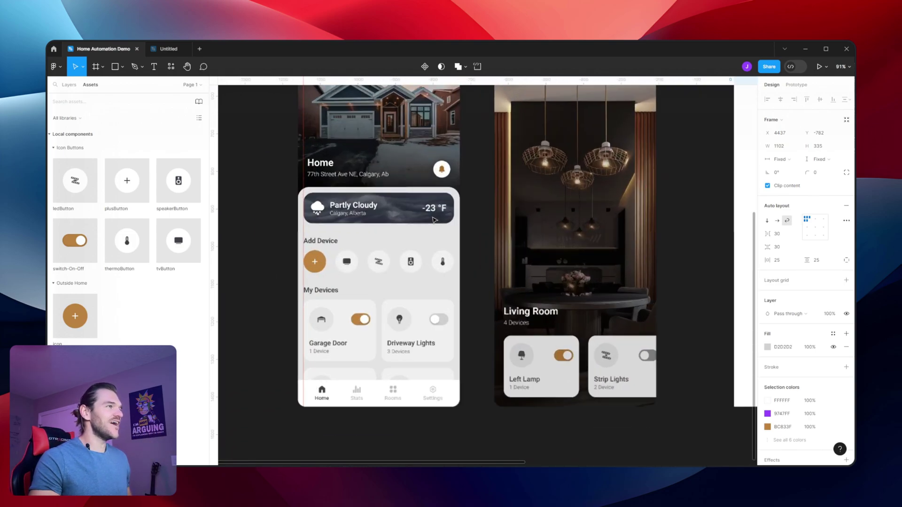
scroll(470, 211, "up", 3)
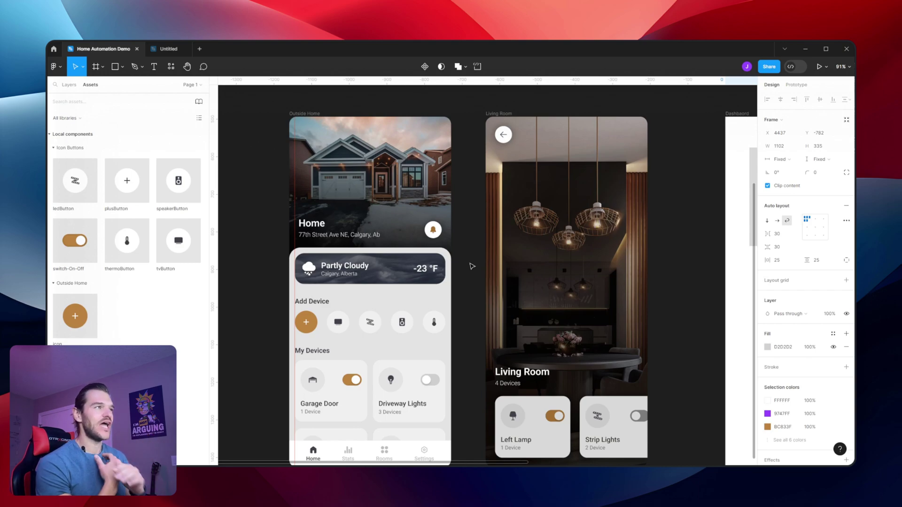
scroll(472, 267, "down", 10)
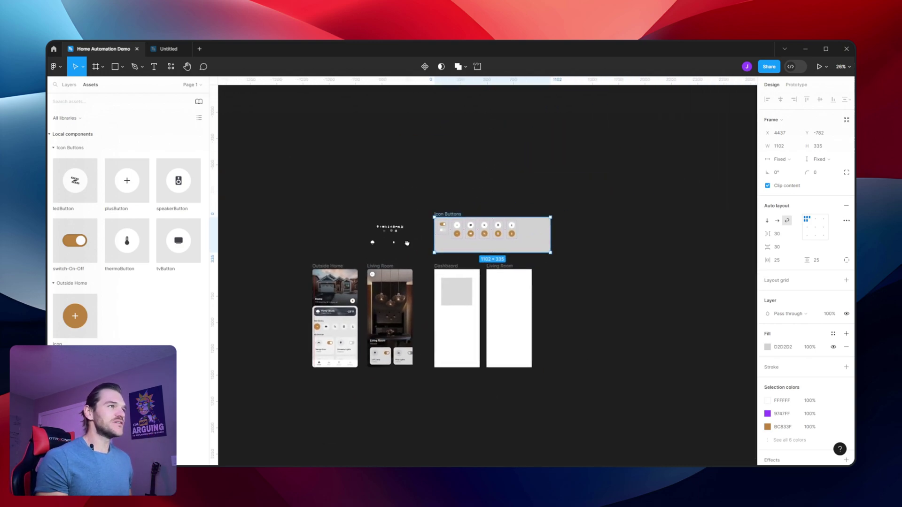
scroll(407, 238, "up", 10)
scroll(411, 234, "down", 3)
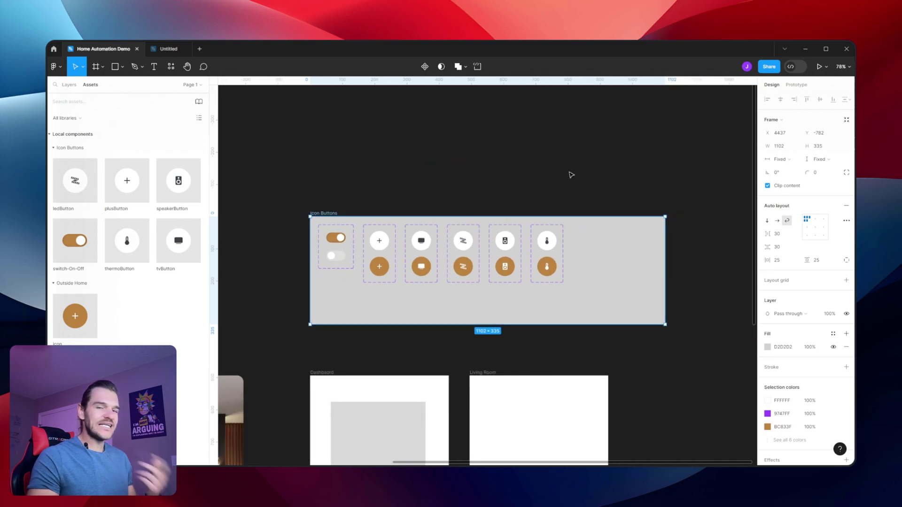
Set both the width and height of the Icon Buttons frame to hug its contents, and leave the frame deselected.
left_click(779, 159)
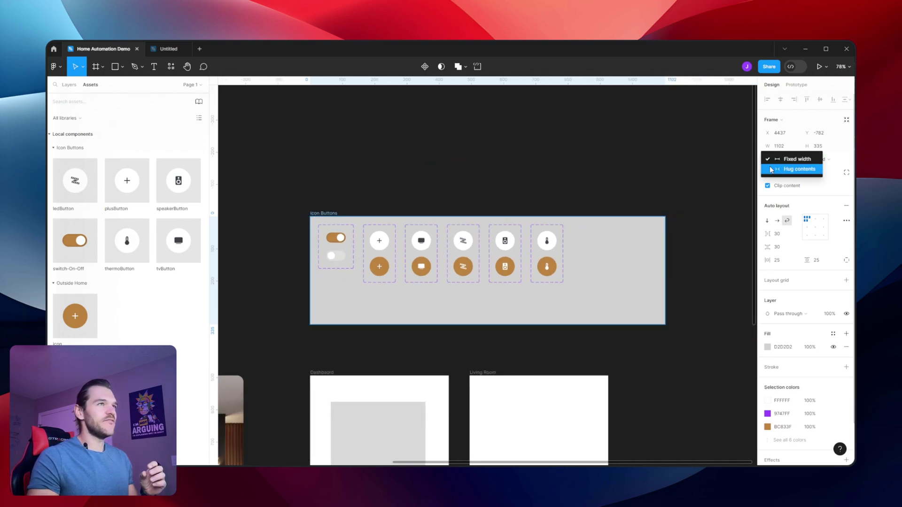
left_click(808, 170)
left_click(813, 162)
left_click(815, 158)
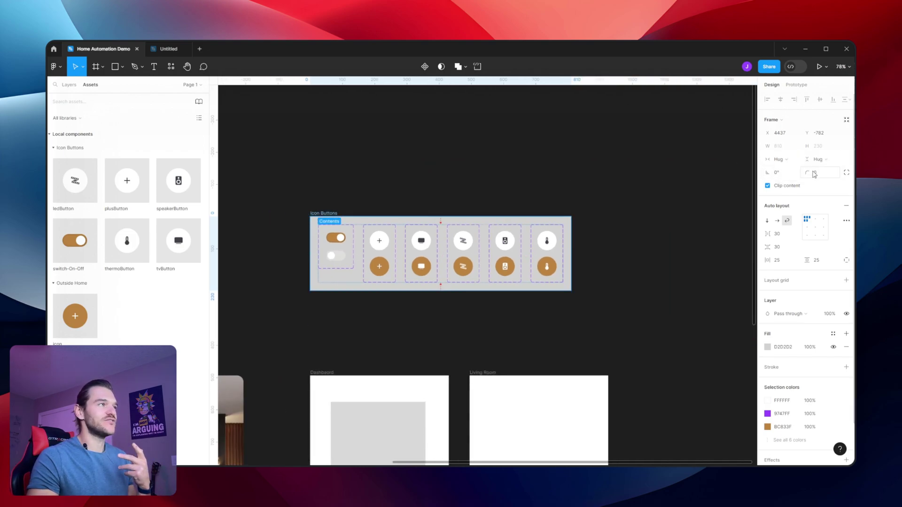
left_click(521, 191)
left_click(320, 214)
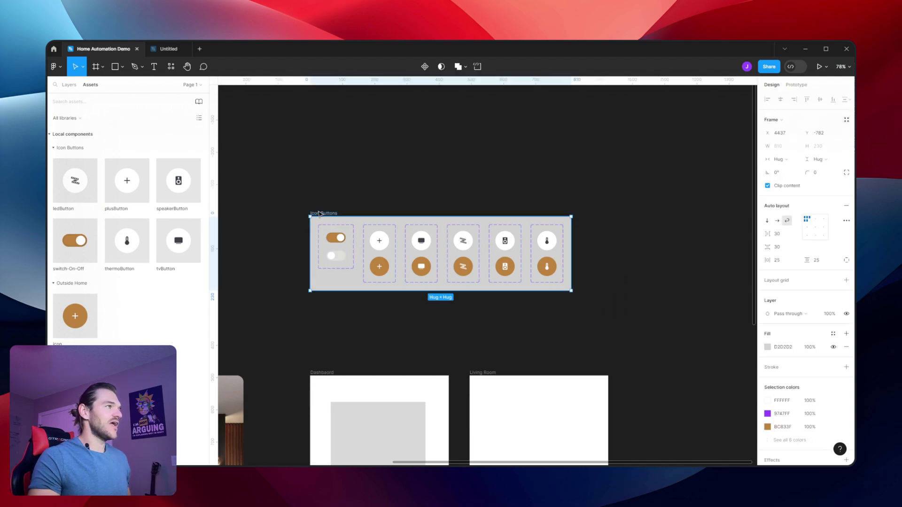
left_click(372, 184)
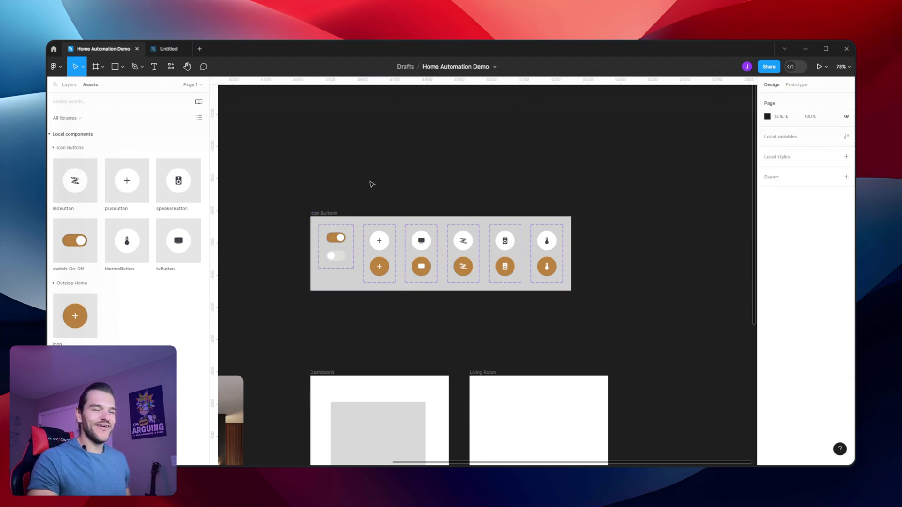